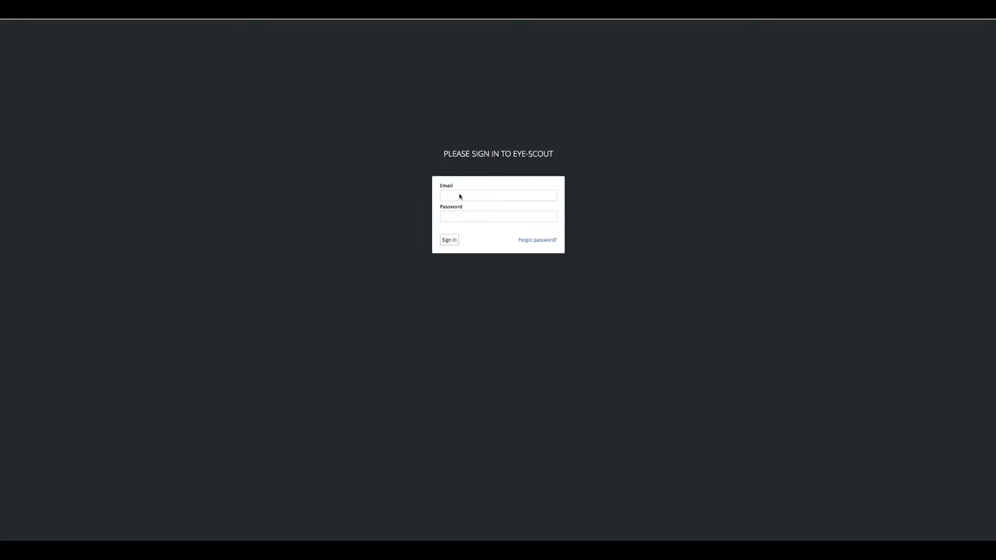
Sign in with the autocompleted admin email and the account password
{"action": "left_click", "coordinate": [460, 196]}
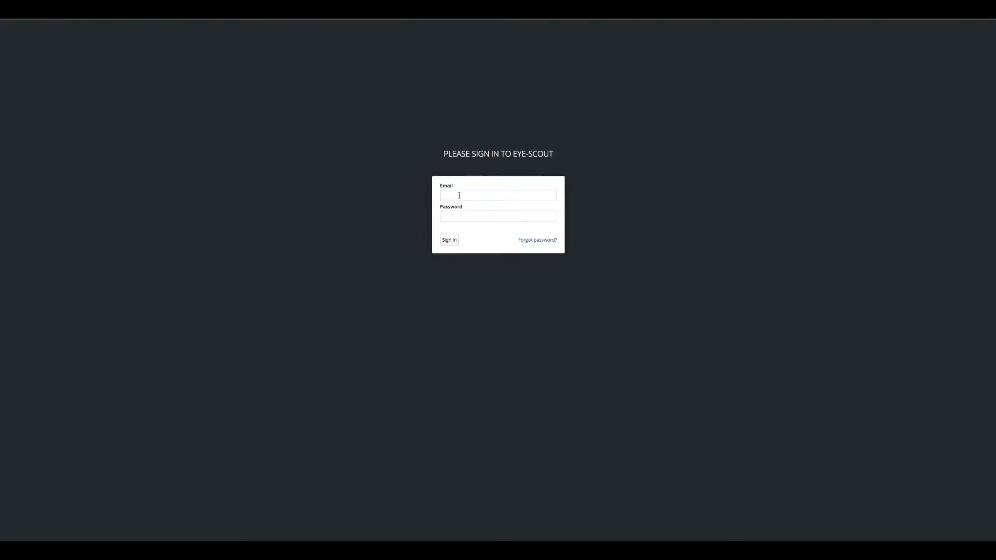
{"action": "type", "text": "adm"}
{"action": "key", "text": "Tab"}
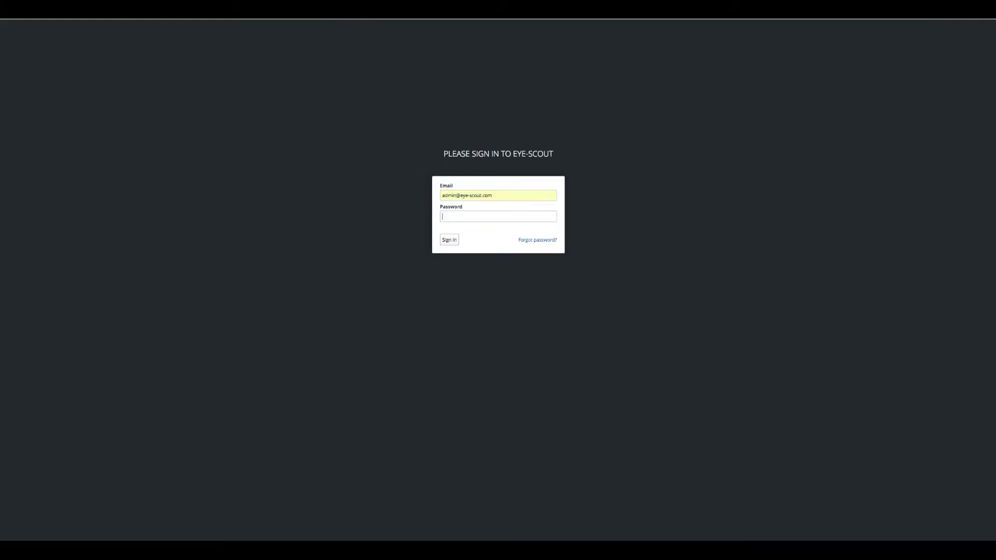
{"action": "type", "text": "admin"}
{"action": "key", "text": "Return"}
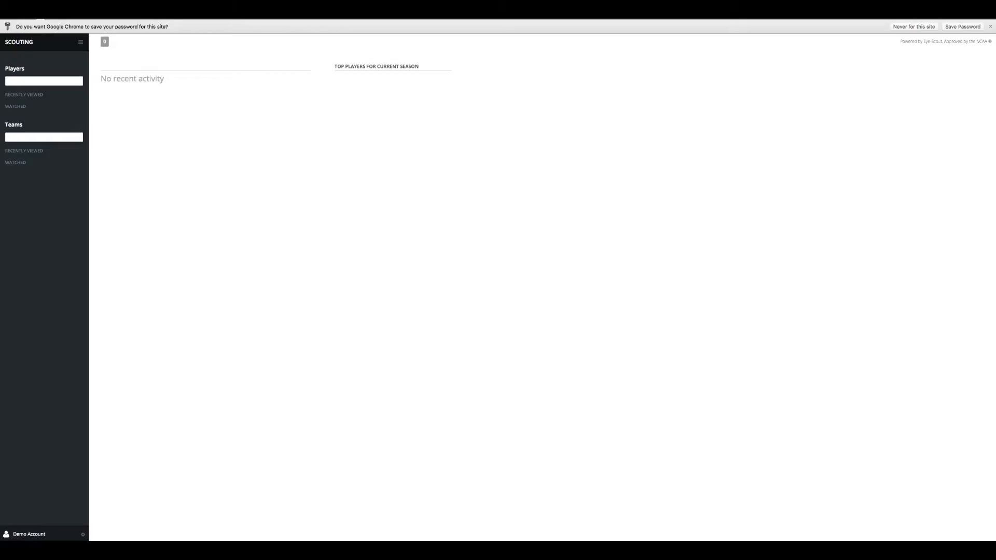
Dismiss Chrome's save-password bar and switch from Scouting to the Admin area
{"action": "left_click", "coordinate": [990, 26]}
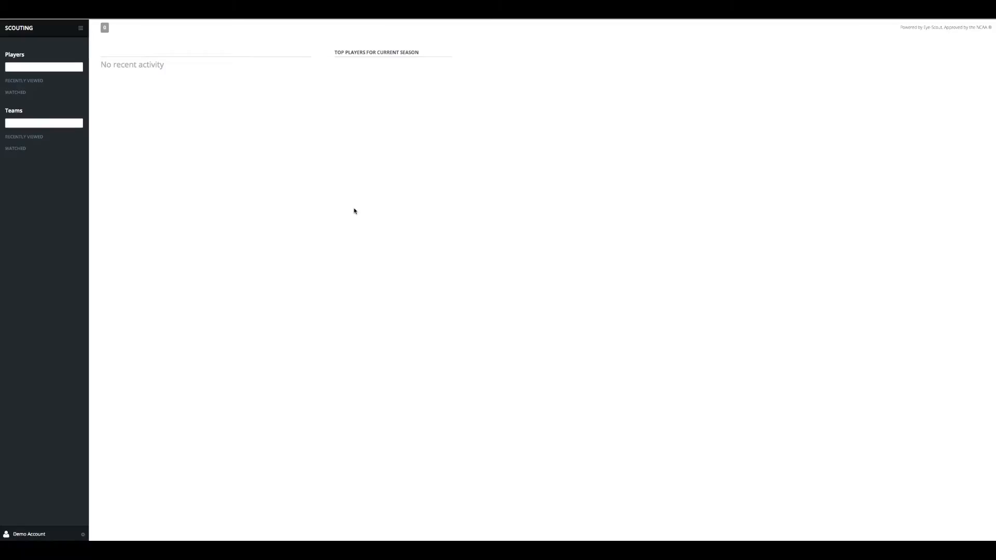
{"action": "left_click", "coordinate": [81, 29]}
{"action": "left_click", "coordinate": [61, 56]}
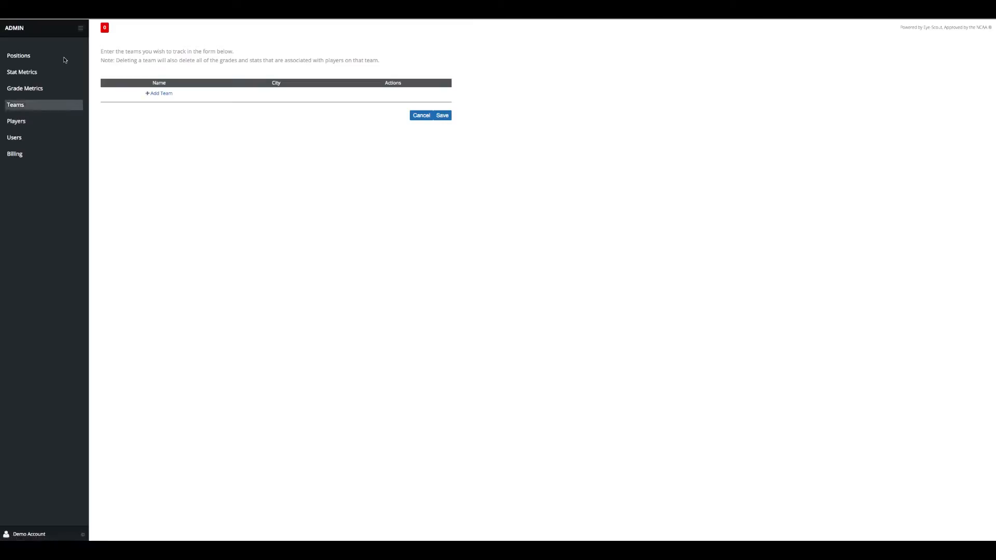
Add and save team Eye-Scout with city Anywhere
{"action": "left_click", "coordinate": [161, 94]}
{"action": "left_click", "coordinate": [162, 95]}
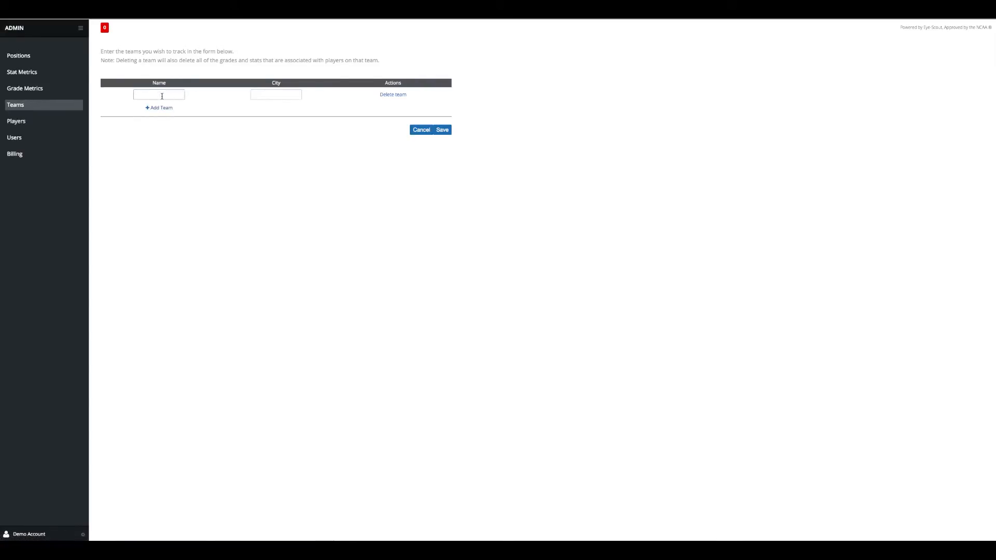
{"action": "type", "text": "Ey"}
{"action": "key", "text": "Down"}
{"action": "key", "text": "Tab"}
{"action": "type", "text": "An"}
{"action": "key", "text": "Down"}
{"action": "key", "text": "Tab"}
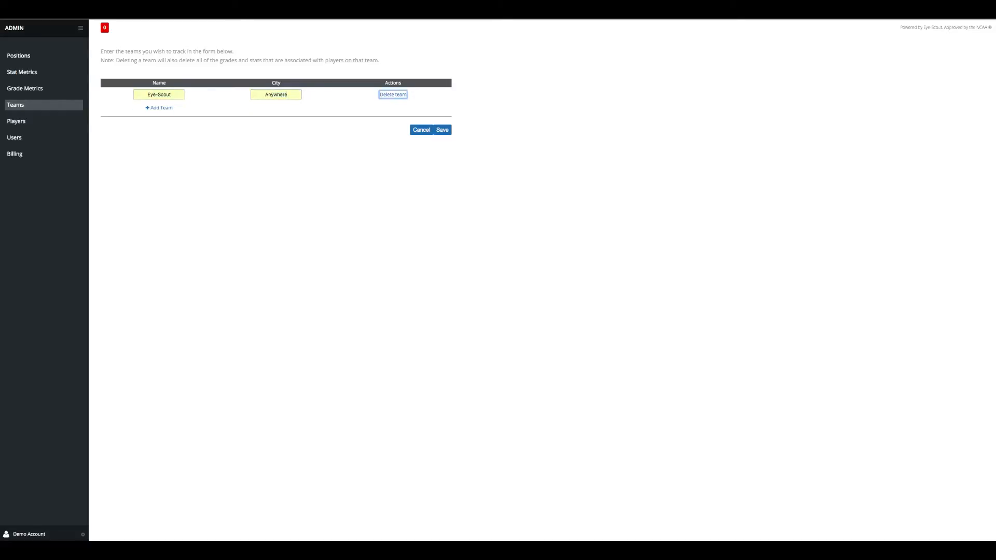
{"action": "left_click", "coordinate": [440, 133]}
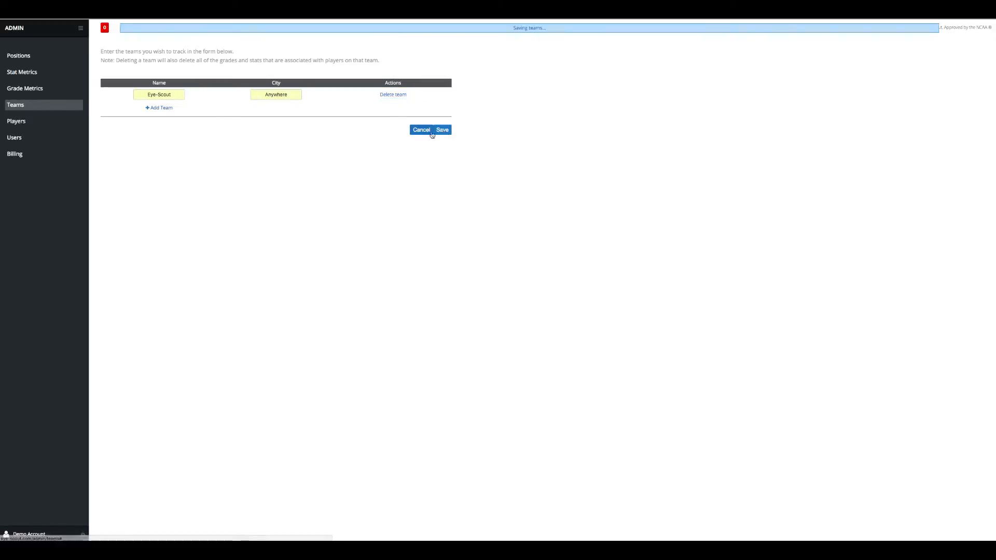
Add team Bad Guy with city Nowhere and save the team list
{"action": "left_click", "coordinate": [159, 108]}
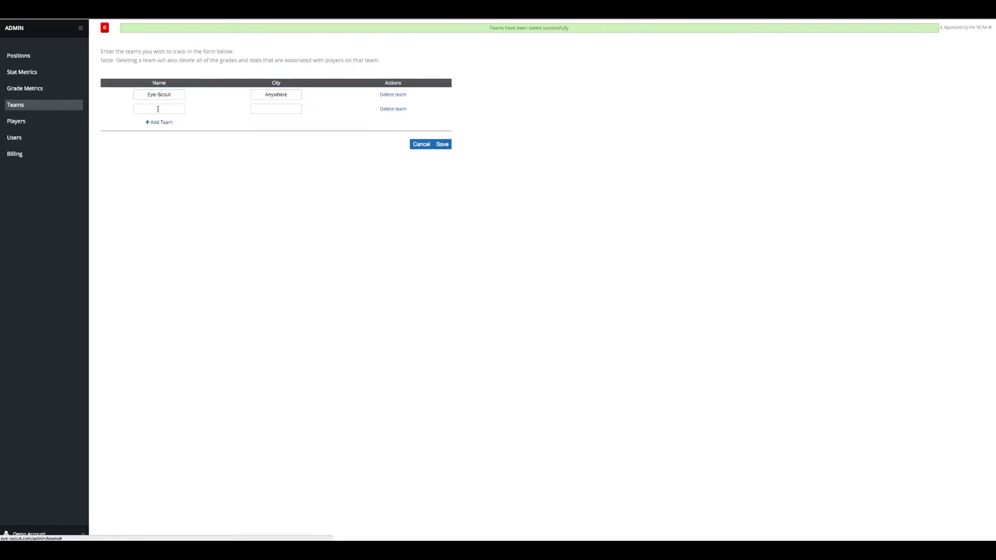
{"action": "left_click", "coordinate": [158, 109]}
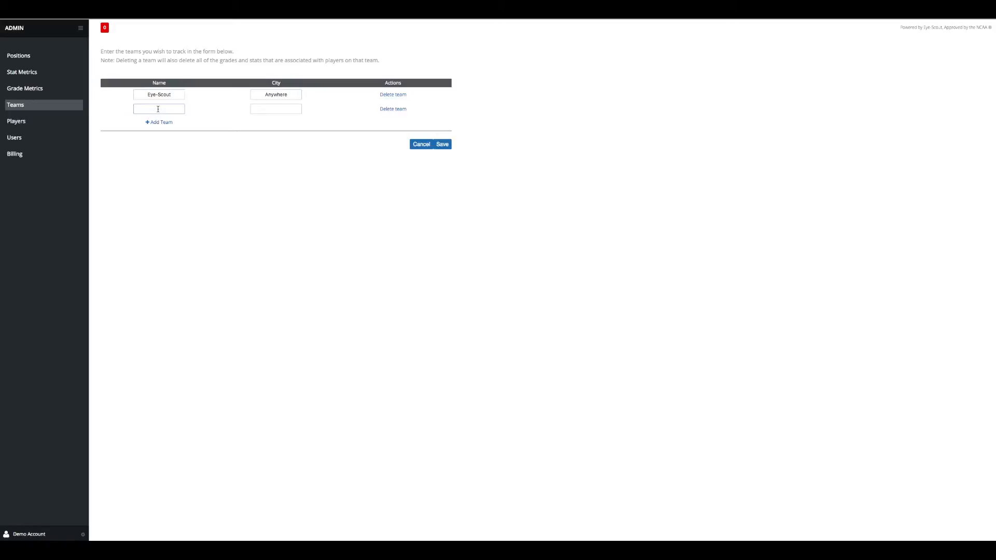
{"action": "type", "text": "b"}
{"action": "key", "text": "Down"}
{"action": "left_click", "coordinate": [158, 121]}
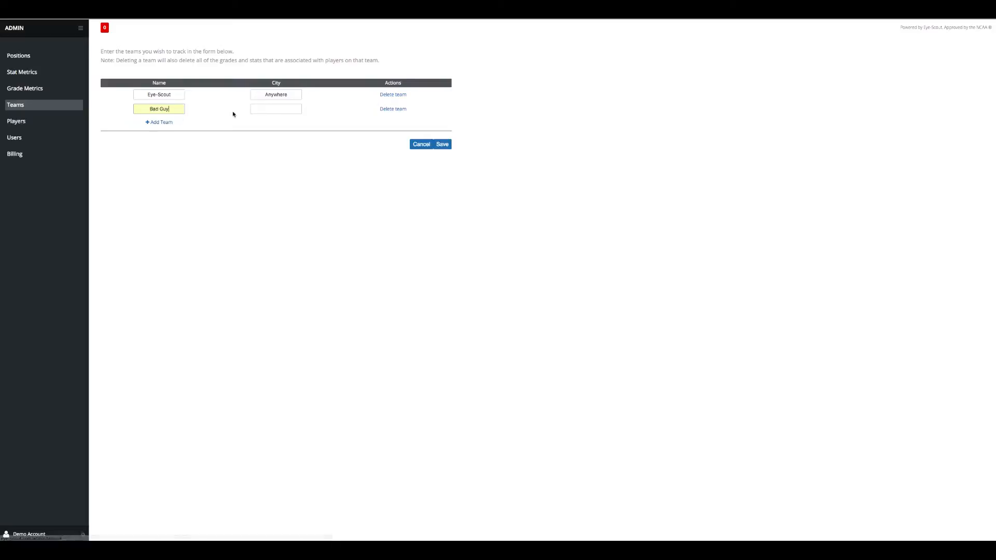
{"action": "left_click", "coordinate": [266, 107]}
{"action": "type", "text": "No"}
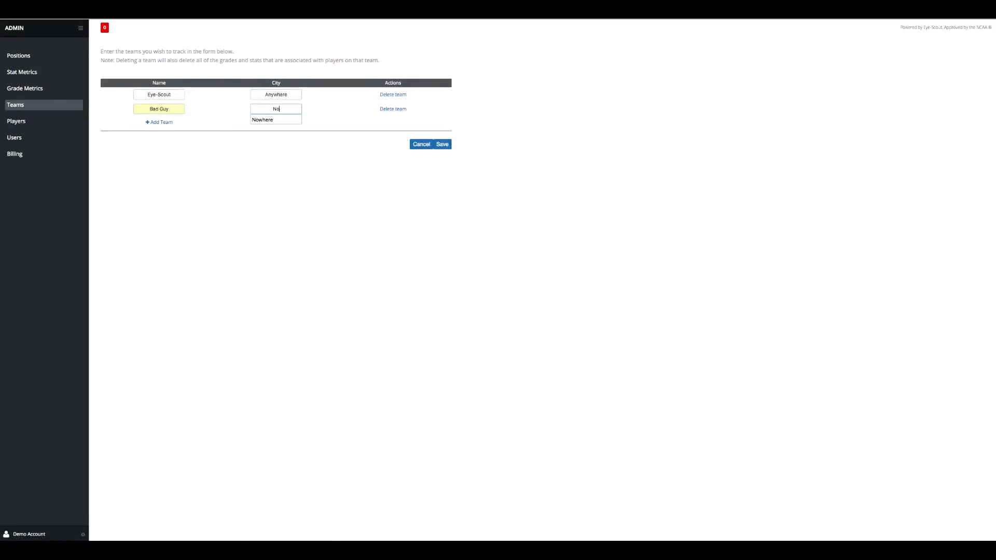
{"action": "key", "text": "Down"}
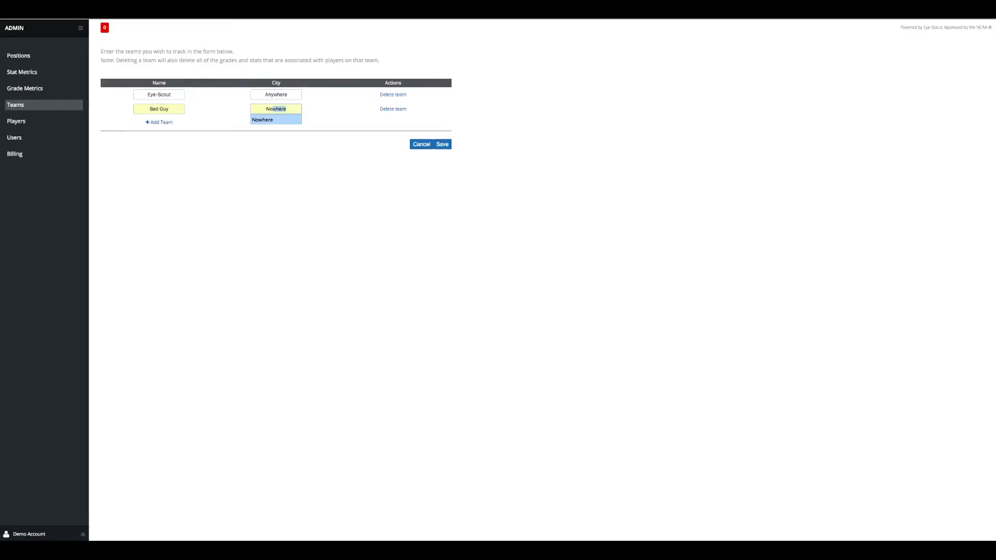
{"action": "left_click", "coordinate": [279, 121]}
{"action": "left_click", "coordinate": [449, 147]}
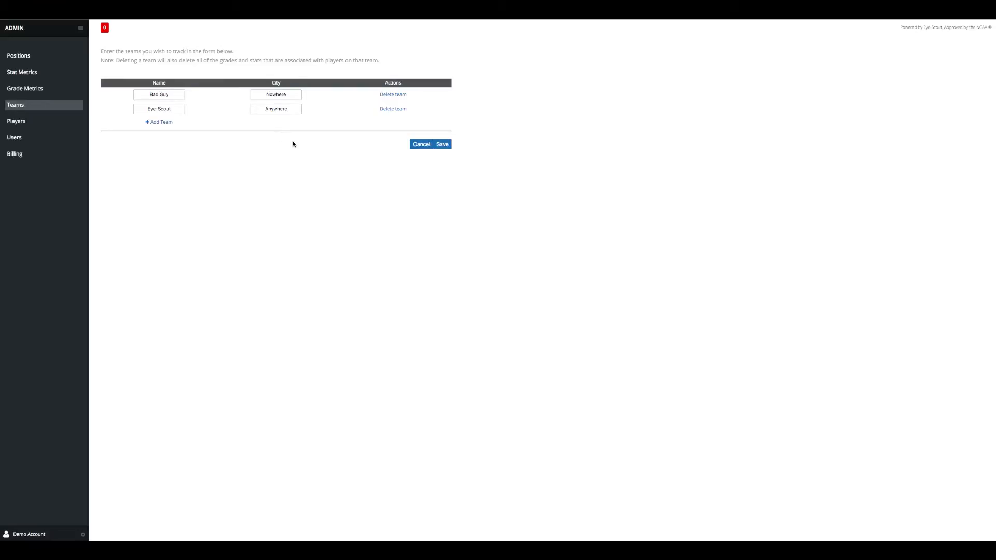
{"action": "left_click", "coordinate": [442, 145]}
On the Positions page, add and save Quarterback with abbreviation QB
{"action": "left_click", "coordinate": [29, 57]}
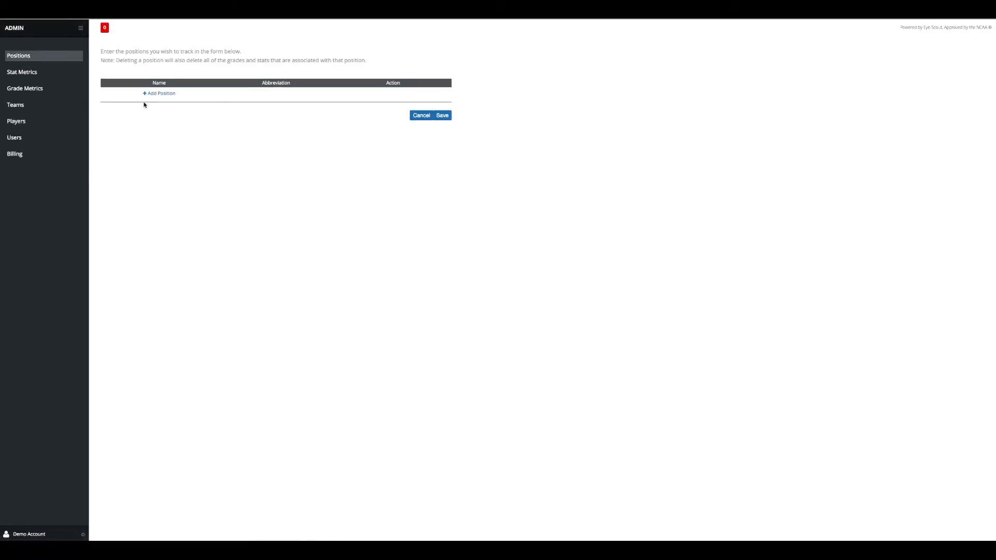
{"action": "left_click", "coordinate": [160, 94]}
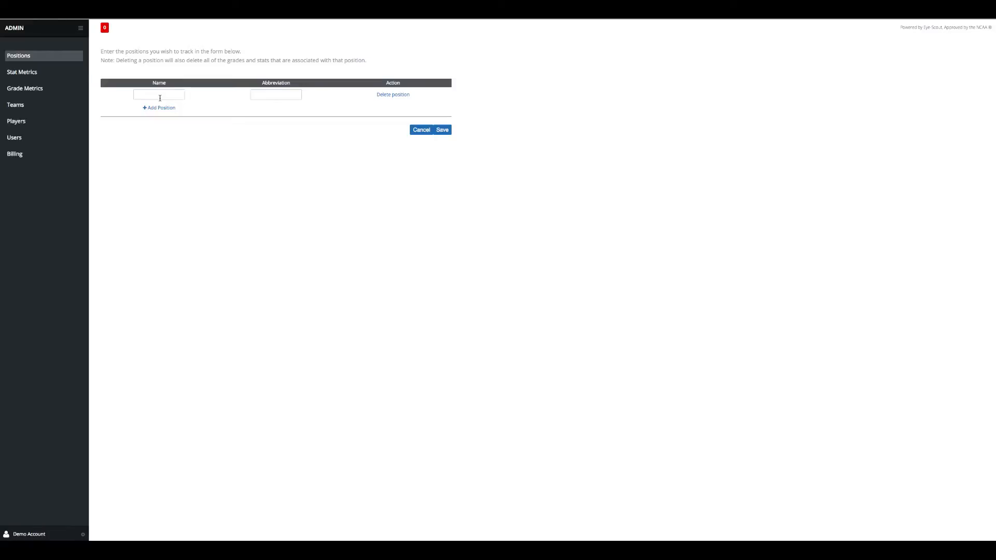
{"action": "left_click", "coordinate": [160, 96]}
{"action": "type", "text": "Quarterback"}
{"action": "key", "text": "Down"}
{"action": "key", "text": "Tab"}
{"action": "type", "text": "QB"}
{"action": "left_click", "coordinate": [254, 105]}
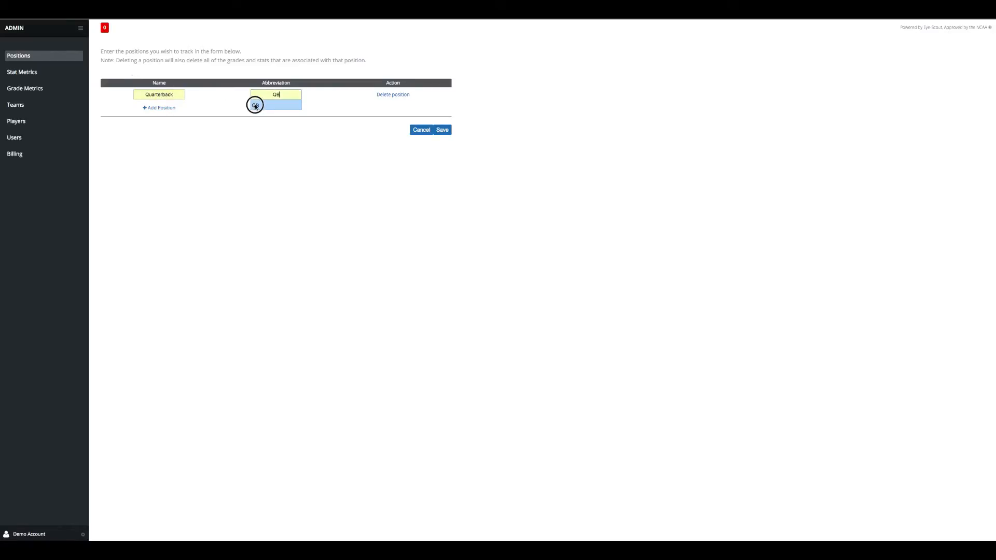
{"action": "left_click", "coordinate": [448, 134]}
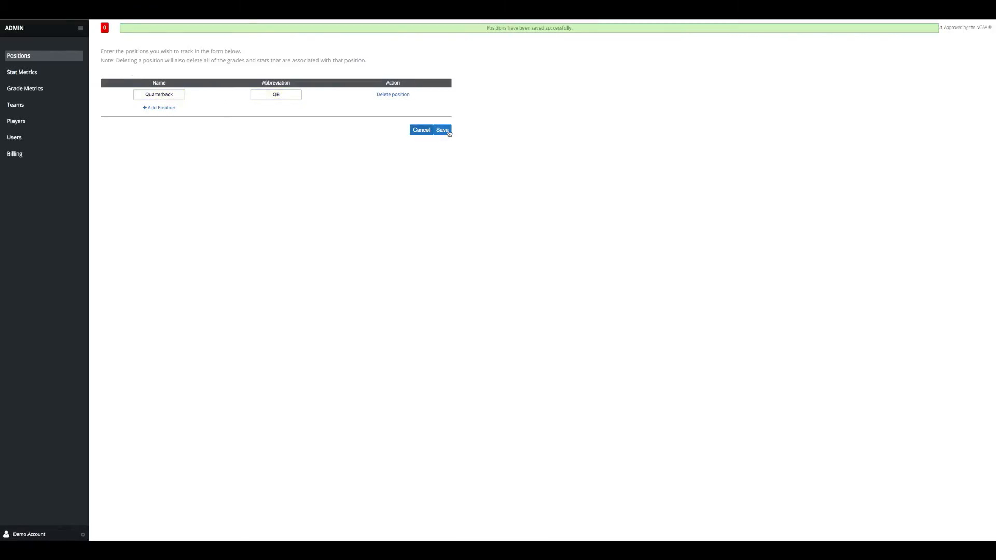
Add the Wide Receive position with abbreviation WR and save the list
{"action": "left_click", "coordinate": [155, 110]}
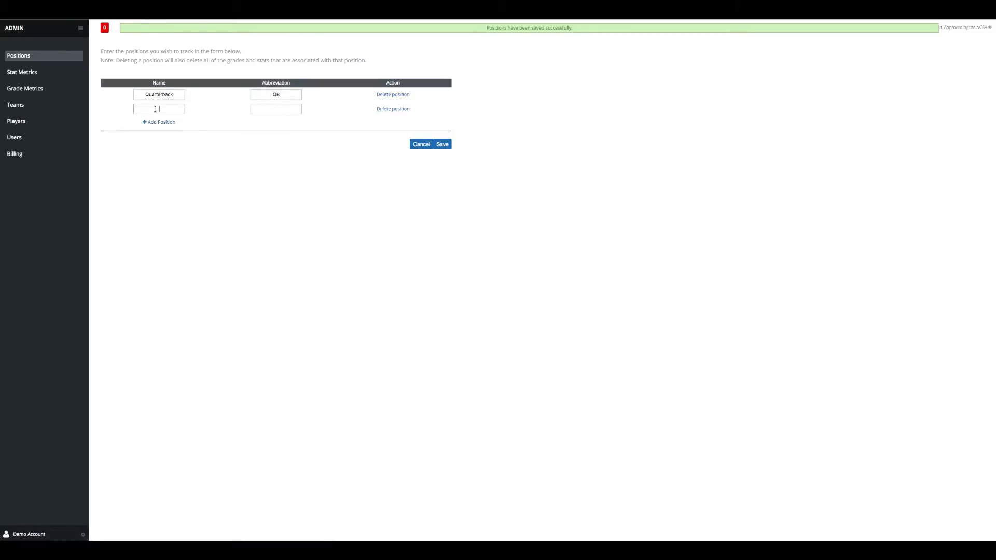
{"action": "type", "text": "Wide"}
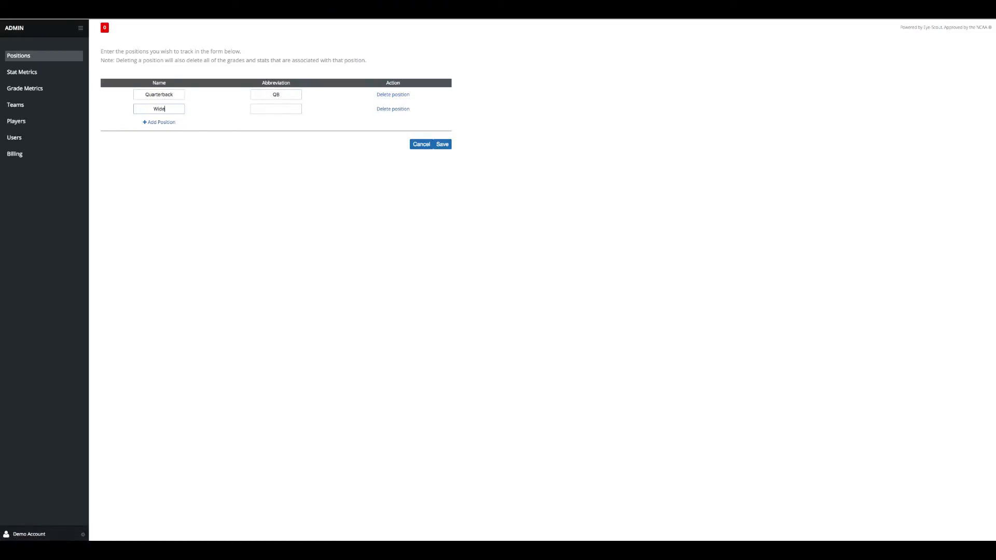
{"action": "type", "text": " Receive"}
{"action": "left_click", "coordinate": [263, 109]}
{"action": "type", "text": "WR"}
{"action": "left_click", "coordinate": [444, 146]}
{"action": "left_click", "coordinate": [444, 145]}
Enter player Eye-Scout Player with a date of birth and jersey number 13
{"action": "left_click", "coordinate": [22, 122]}
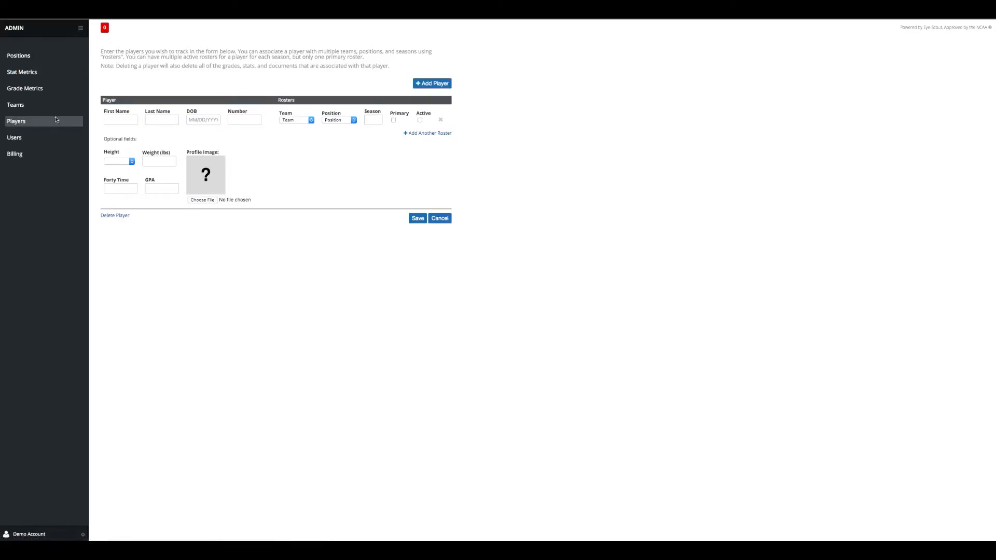
{"action": "left_click", "coordinate": [111, 118]}
{"action": "type", "text": "Ey"}
{"action": "key", "text": "Down"}
{"action": "key", "text": "Tab"}
{"action": "type", "text": "P"}
{"action": "key", "text": "Down"}
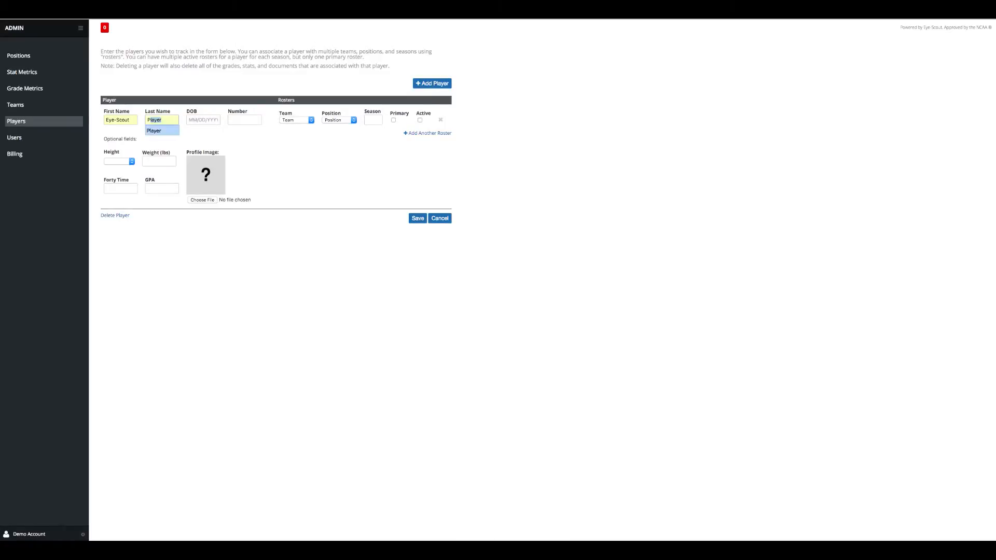
{"action": "left_click", "coordinate": [148, 131]}
{"action": "left_click", "coordinate": [202, 120]}
{"action": "left_click", "coordinate": [199, 131]}
{"action": "left_click", "coordinate": [232, 120]}
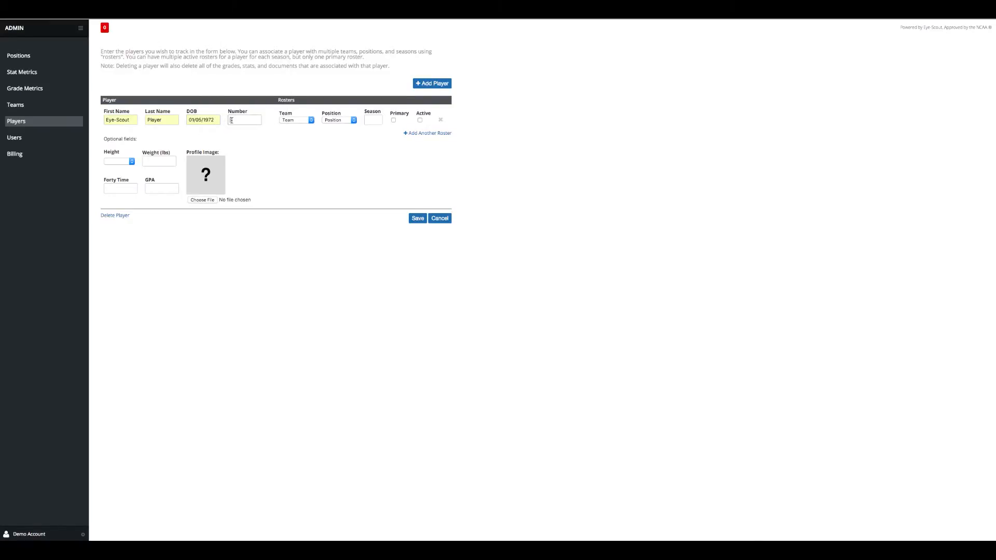
{"action": "type", "text": "13"}
{"action": "left_click", "coordinate": [234, 132]}
Set the first roster to team Eye-Scout, Quarterback, season 2015, primary and active
{"action": "left_click", "coordinate": [311, 120]}
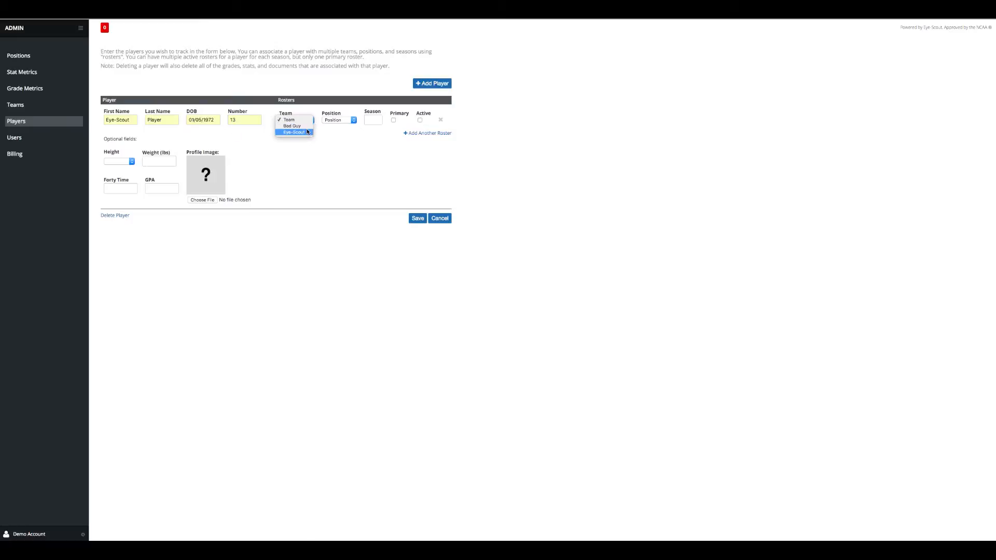
{"action": "left_click", "coordinate": [305, 130]}
{"action": "left_click", "coordinate": [350, 120]}
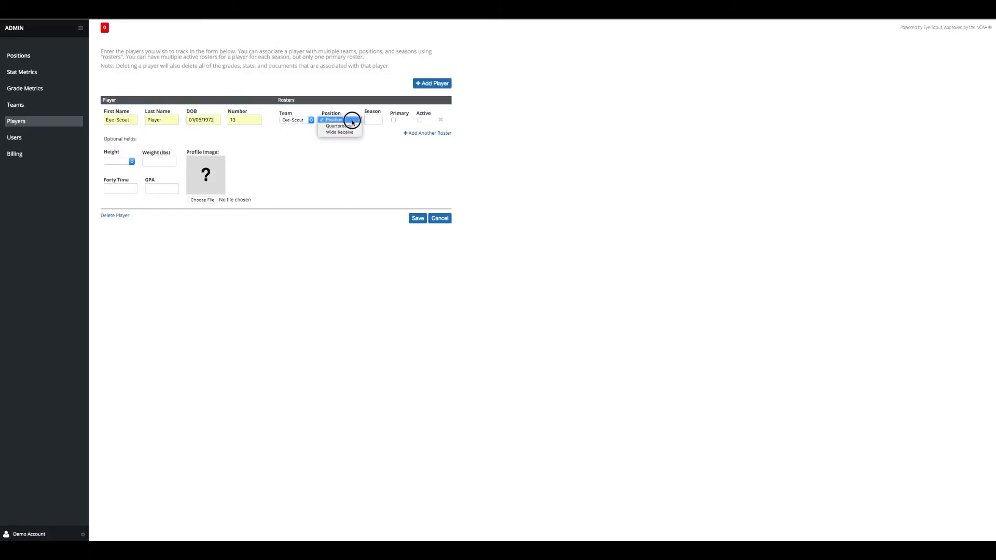
{"action": "left_click", "coordinate": [350, 126]}
{"action": "left_click", "coordinate": [369, 119]}
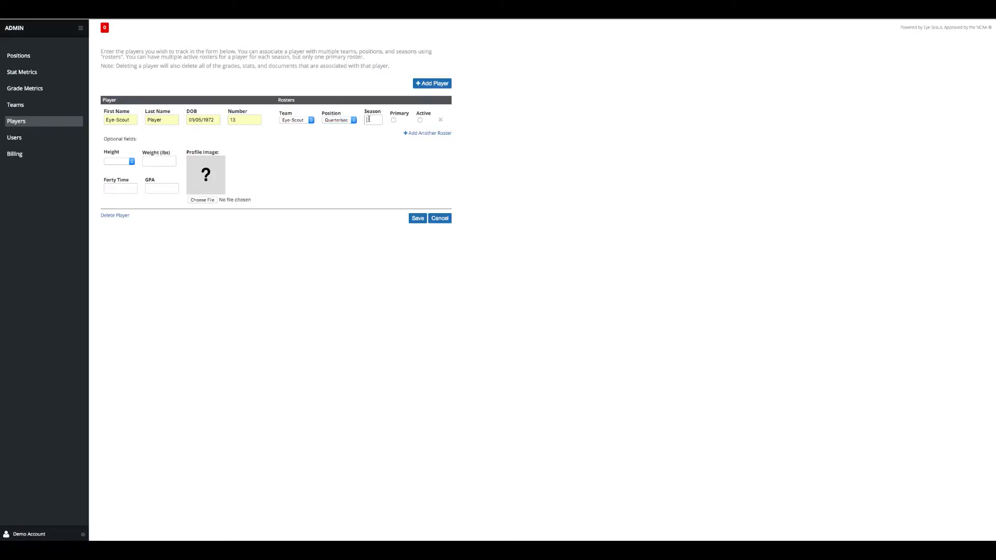
{"action": "type", "text": "2015"}
{"action": "left_click", "coordinate": [373, 130]}
{"action": "left_click", "coordinate": [394, 120]}
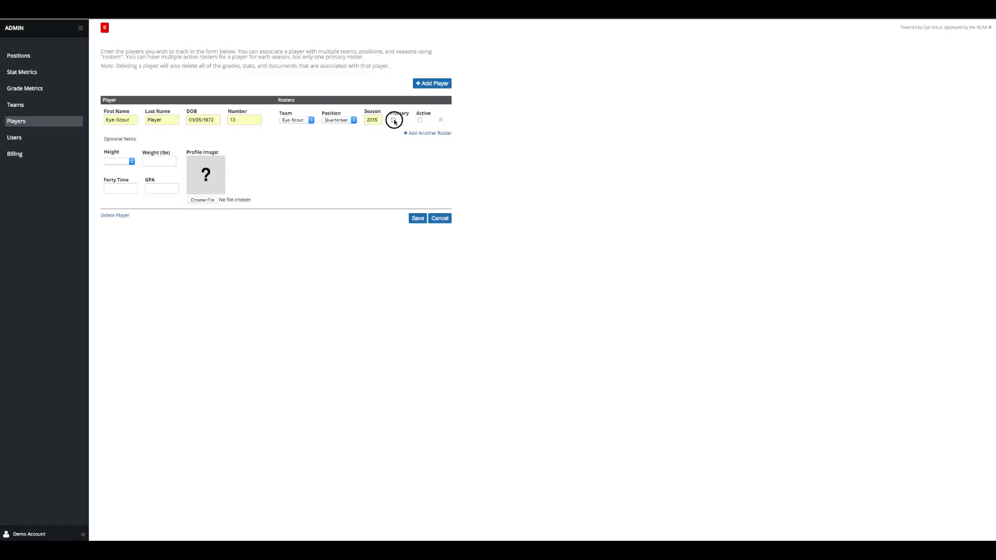
{"action": "left_click", "coordinate": [420, 120]}
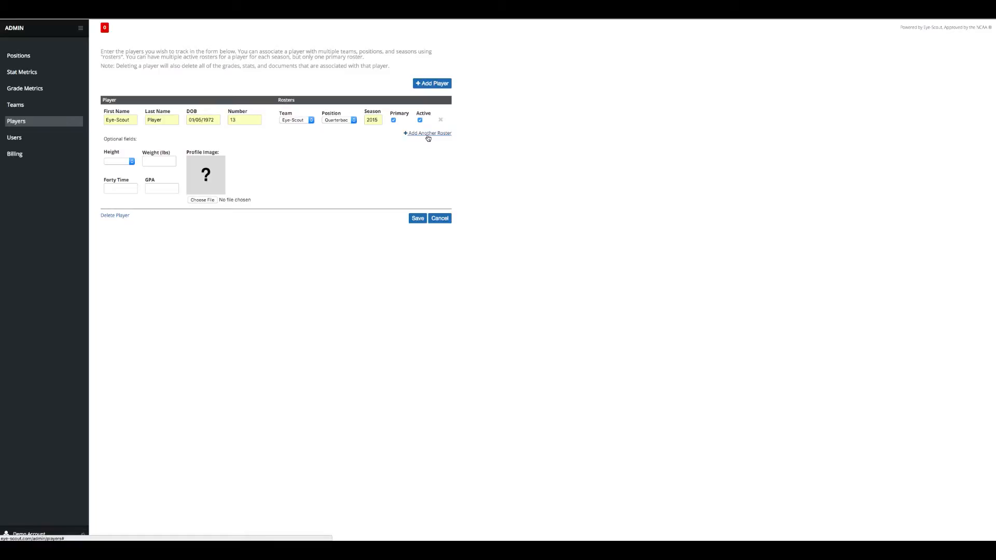
Add a second active roster: team Eye-Scout, receiver position, season 2015
{"action": "left_click", "coordinate": [428, 135]}
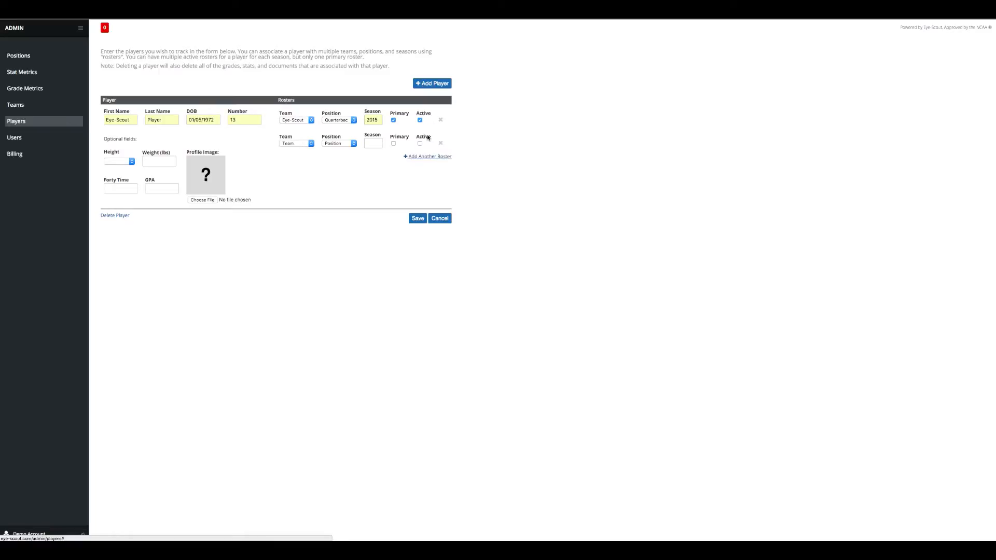
{"action": "left_click", "coordinate": [307, 144]}
{"action": "left_click", "coordinate": [305, 156]}
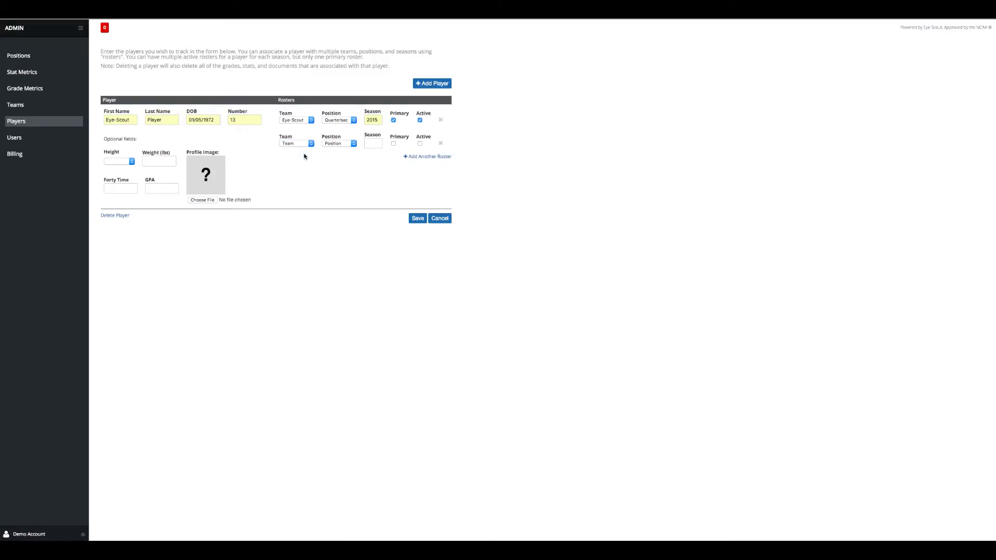
{"action": "left_click", "coordinate": [353, 144]}
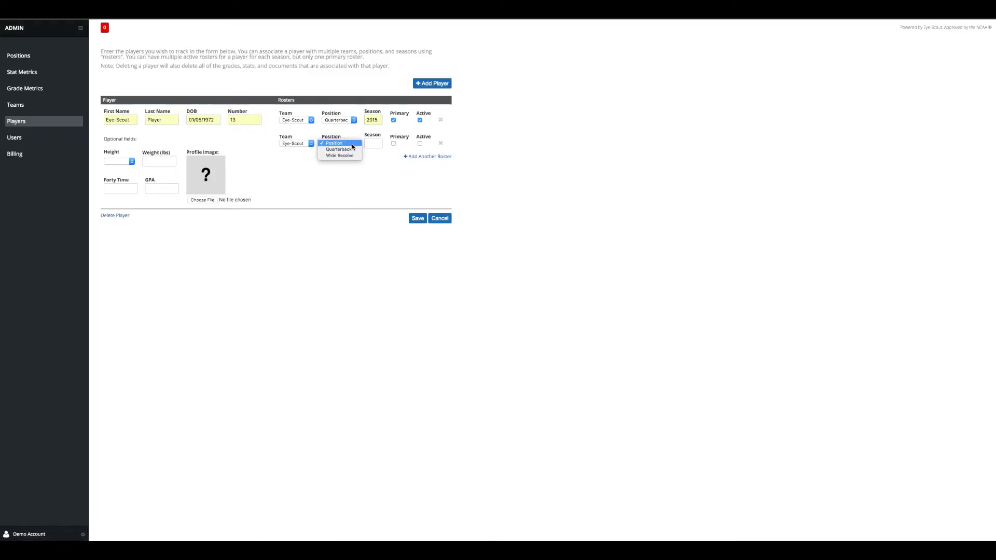
{"action": "left_click", "coordinate": [371, 147]}
{"action": "left_click", "coordinate": [372, 143]}
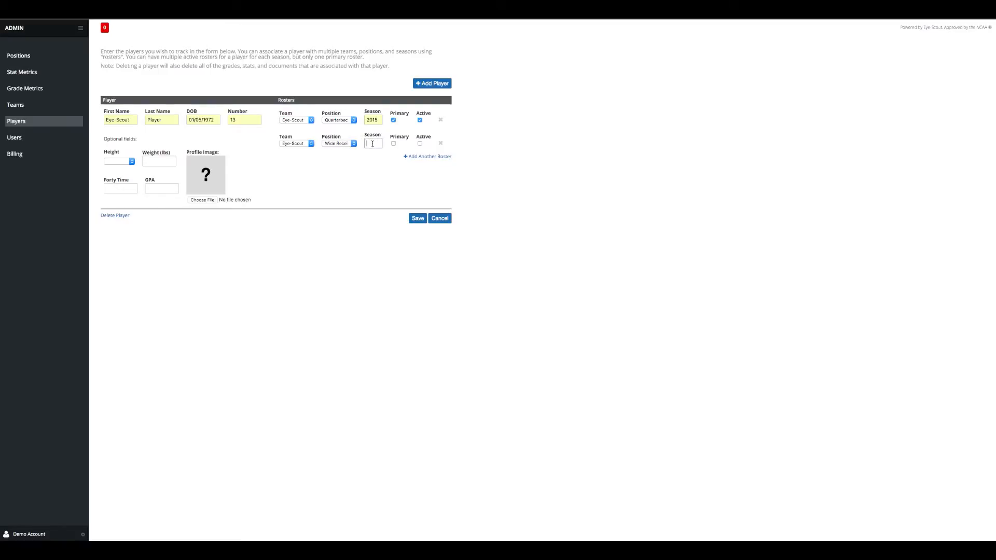
{"action": "type", "text": "2015"}
{"action": "left_click", "coordinate": [374, 154]}
{"action": "left_click", "coordinate": [420, 143]}
Set height 6 ft 2 in, weight 225 and forty time 4.8
{"action": "left_click", "coordinate": [129, 161]}
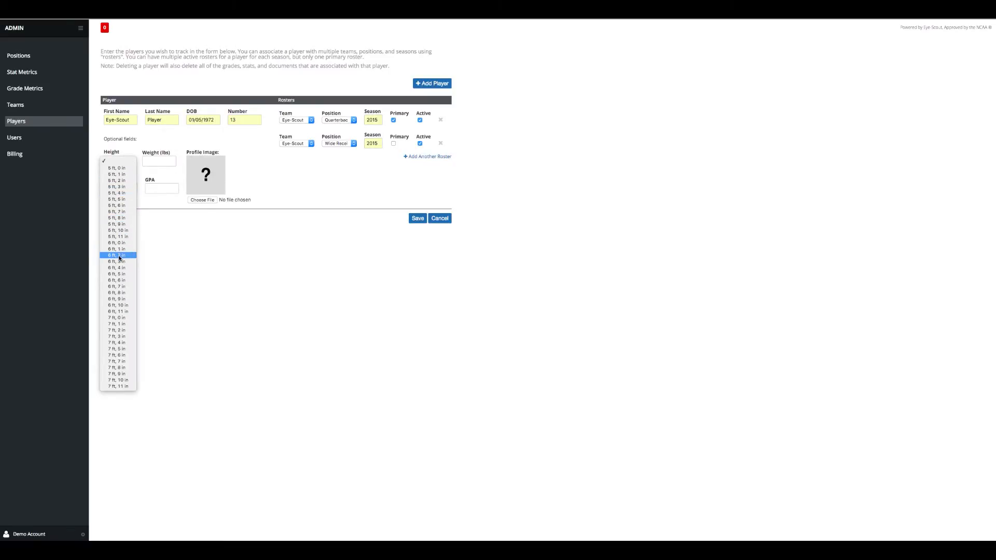
{"action": "left_click", "coordinate": [139, 227]}
{"action": "left_click", "coordinate": [158, 162]}
{"action": "type", "text": "225"}
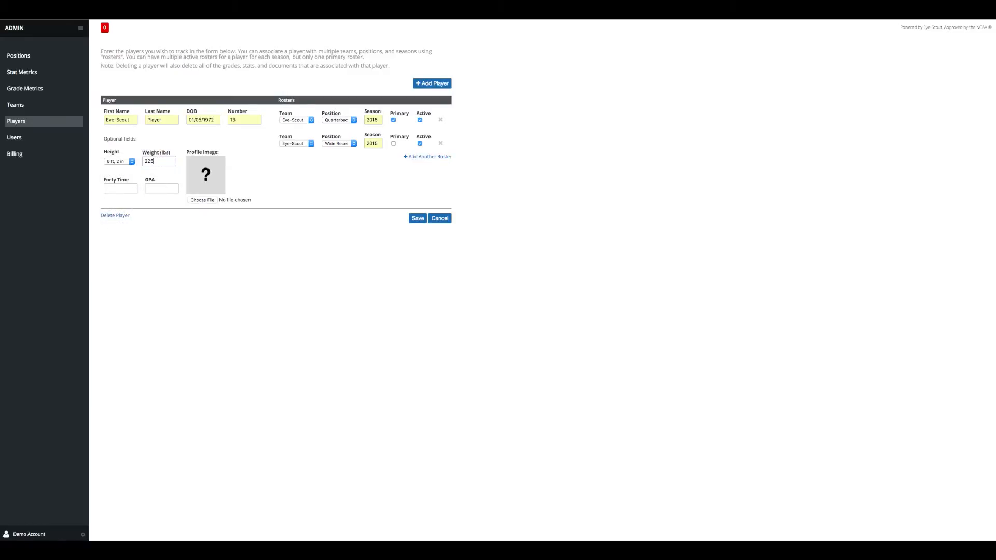
{"action": "left_click", "coordinate": [123, 190]}
{"action": "type", "text": "4.8"}
{"action": "left_click", "coordinate": [119, 200]}
Use Logo.jpeg as the player's profile image and save the player
{"action": "left_click", "coordinate": [203, 201]}
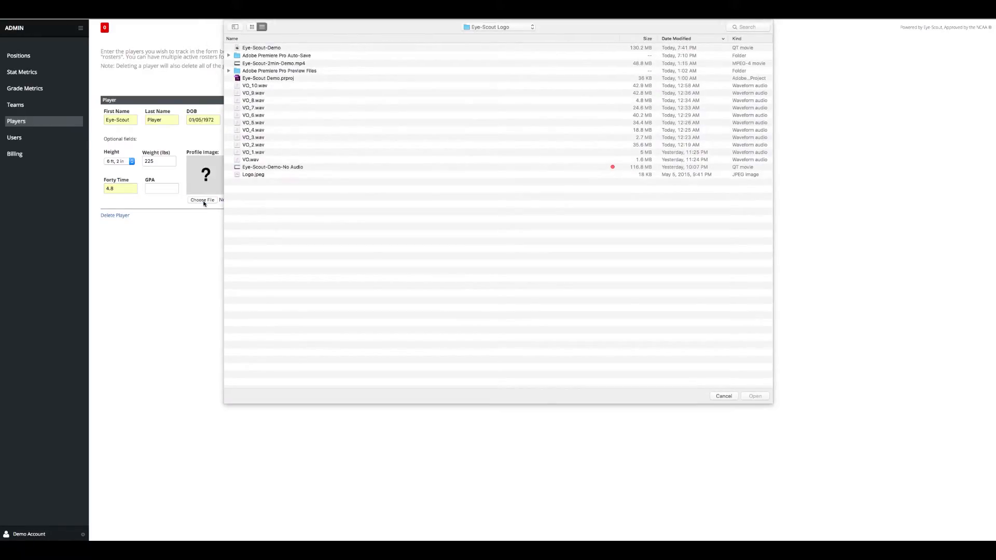
{"action": "left_click", "coordinate": [263, 176]}
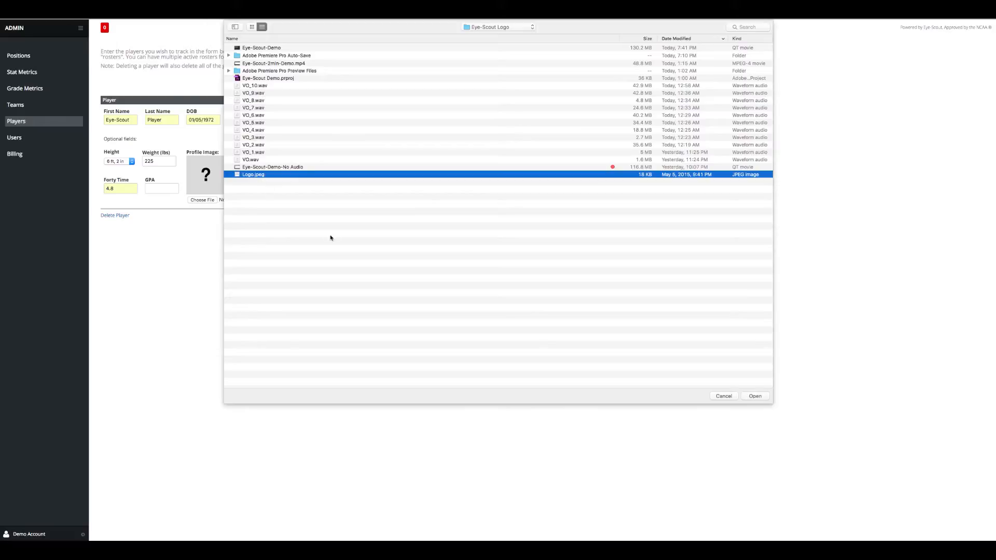
{"action": "left_click", "coordinate": [756, 397]}
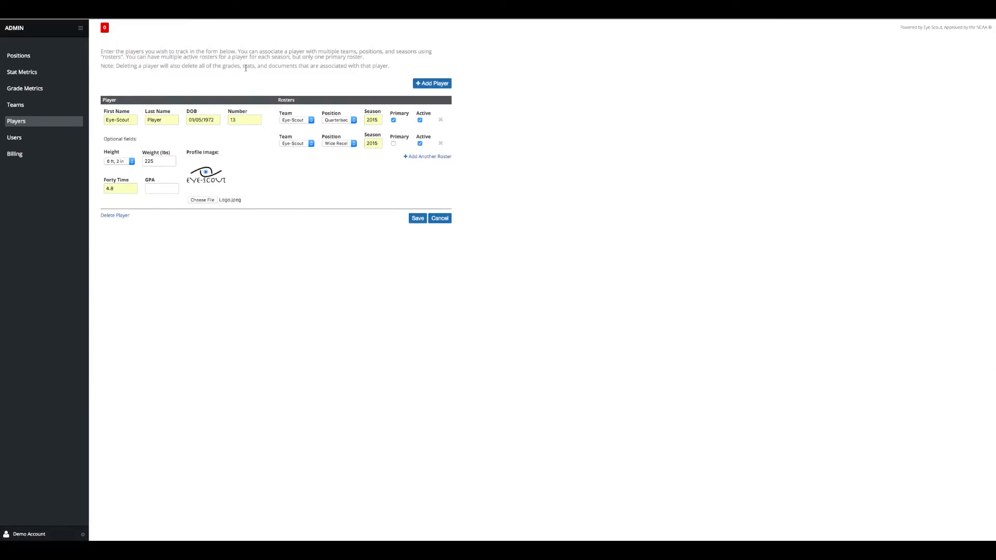
{"action": "left_click", "coordinate": [419, 219]}
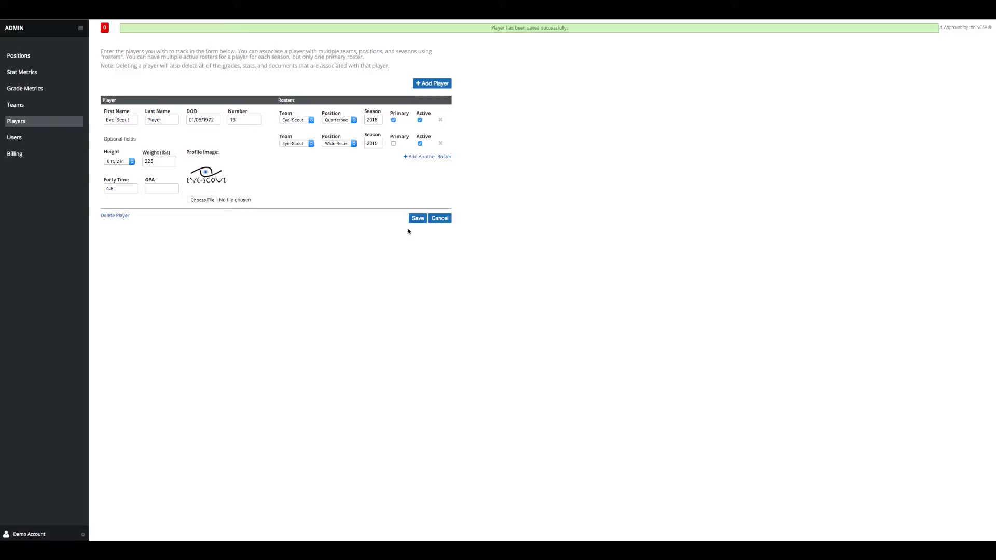
{"action": "left_click", "coordinate": [25, 91]}
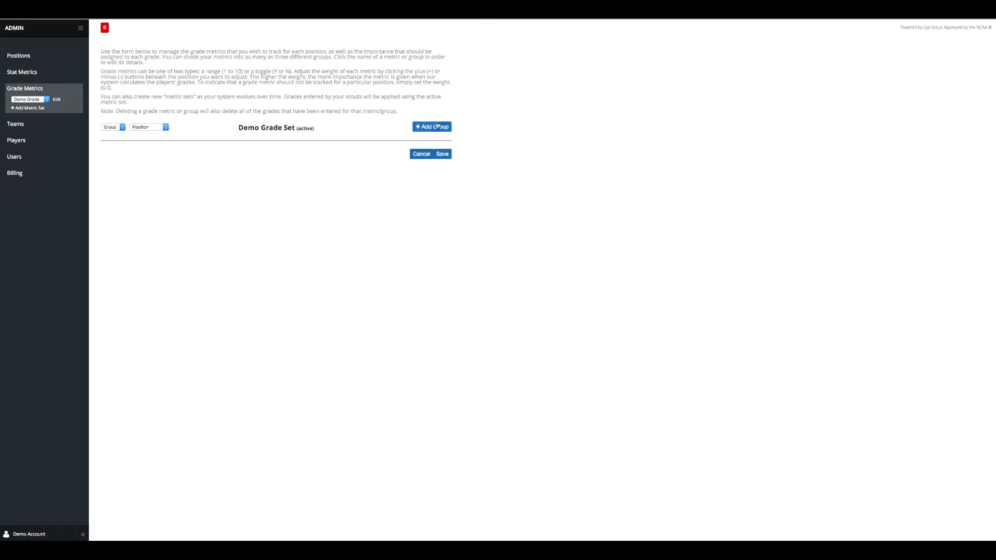
Create three metric groups in turn: Position Specifics, Player Parameters, Critical Factors
{"action": "left_click", "coordinate": [435, 128]}
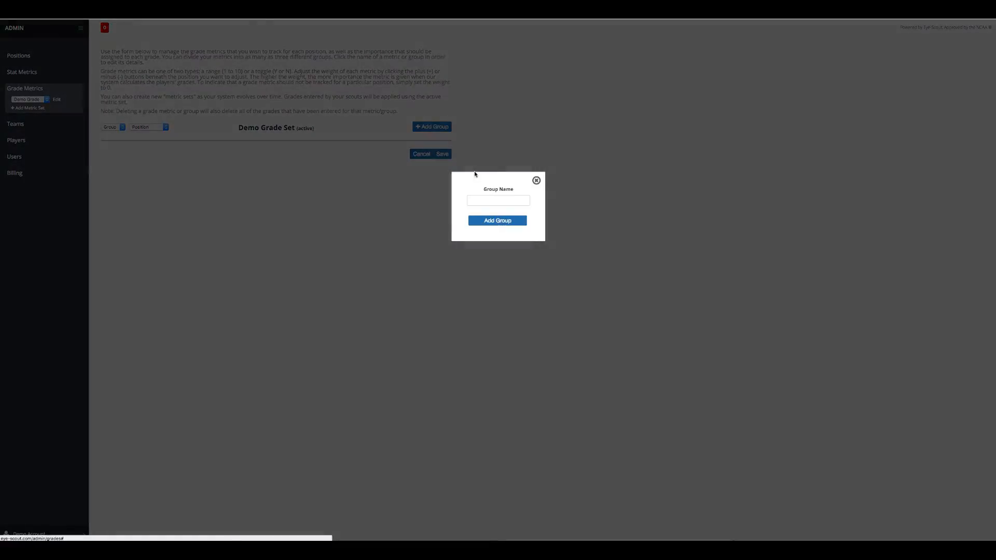
{"action": "left_click", "coordinate": [484, 200]}
{"action": "type", "text": "Positio"}
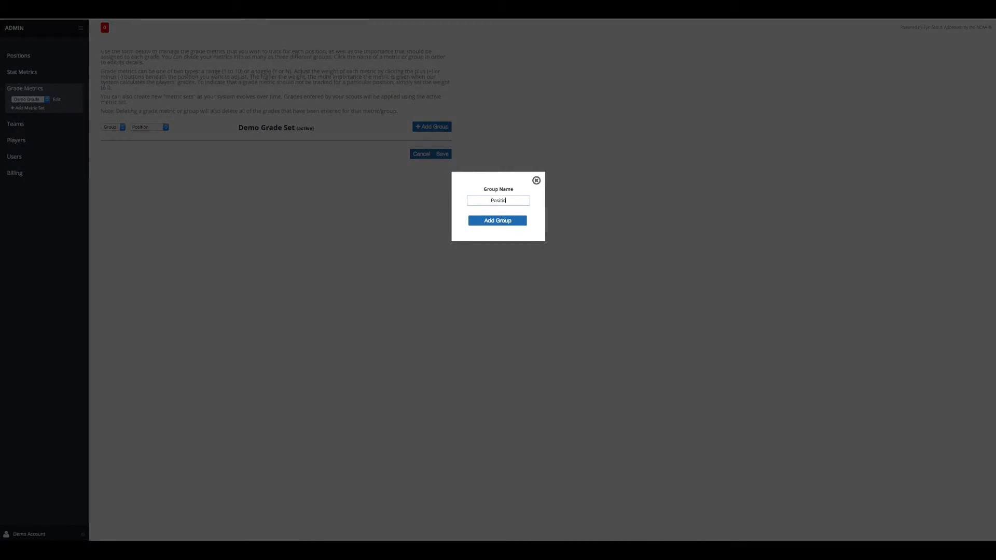
{"action": "type", "text": "n Specifics"}
{"action": "left_click", "coordinate": [497, 220]}
{"action": "left_click", "coordinate": [433, 128]}
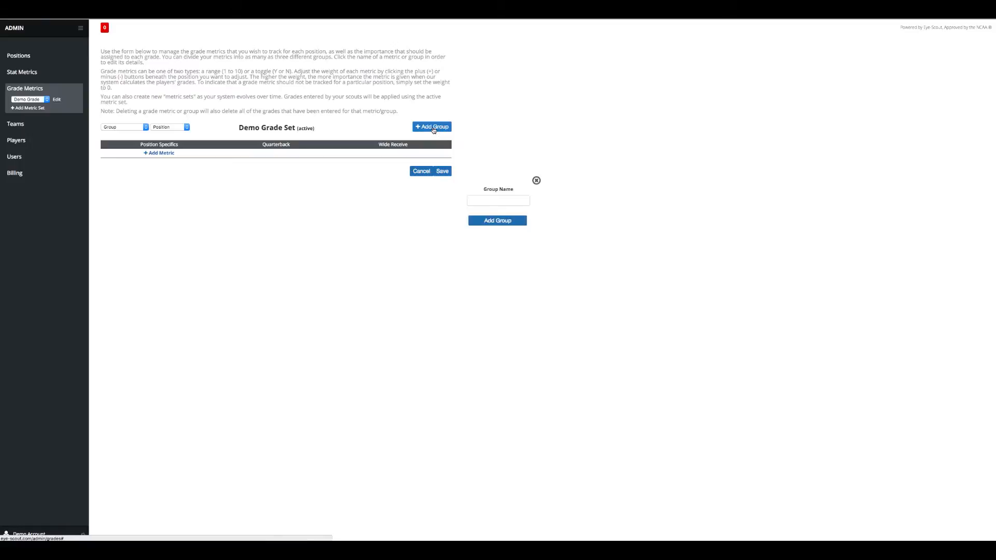
{"action": "left_click", "coordinate": [477, 200]}
{"action": "type", "text": "Player Para"}
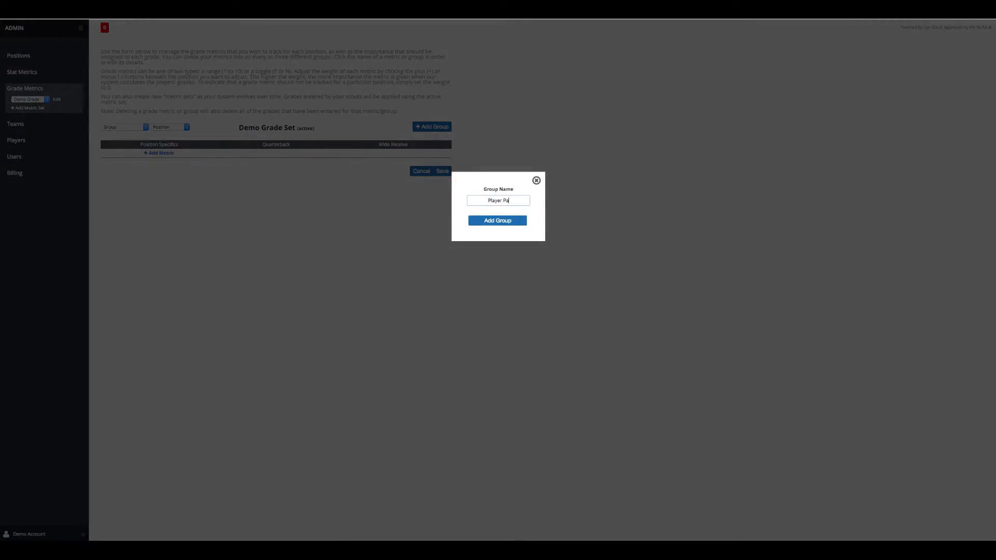
{"action": "type", "text": "meters"}
{"action": "left_click", "coordinate": [485, 220]}
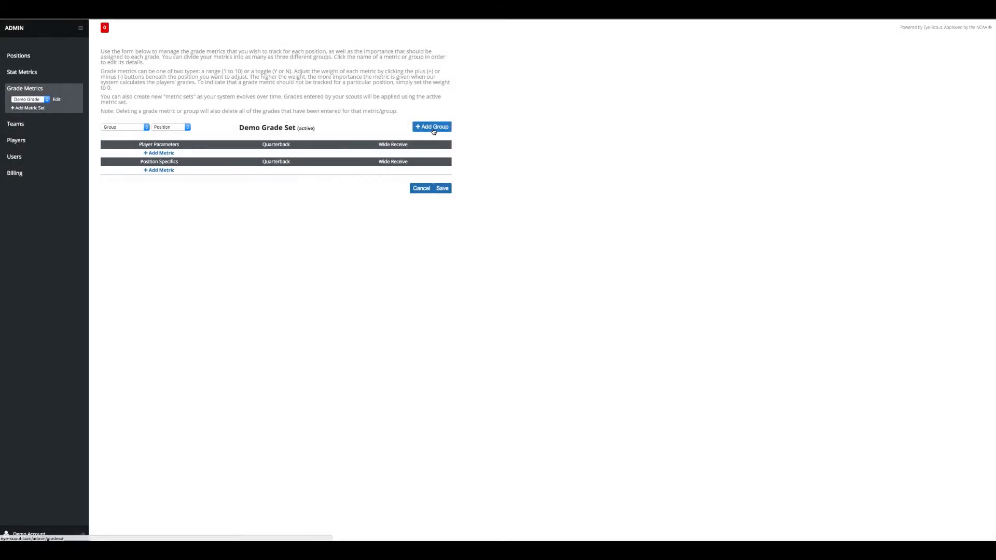
{"action": "left_click", "coordinate": [433, 127]}
{"action": "type", "text": "Critical Factors"}
{"action": "left_click", "coordinate": [500, 221]}
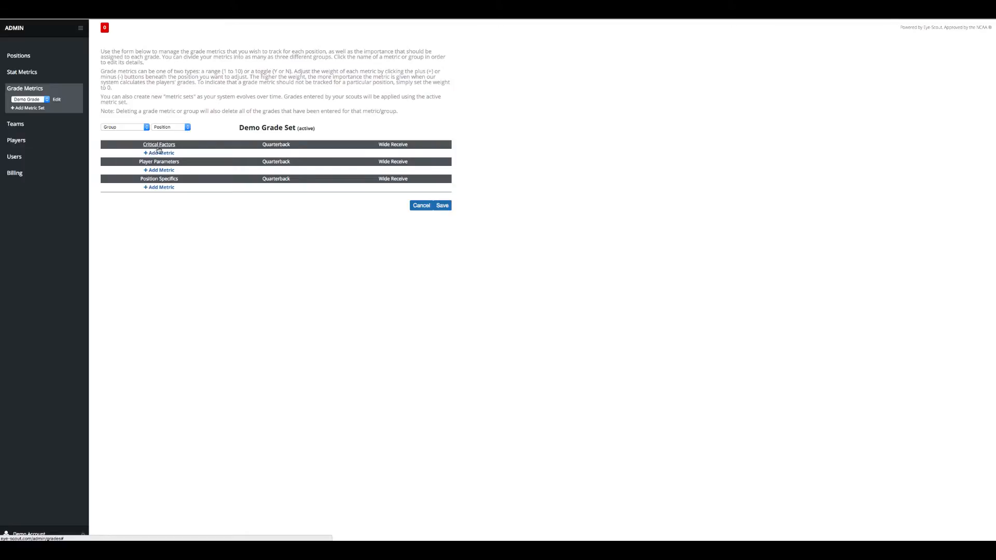
Cancel a stray new-metric form and filter the columns to Quarterback
{"action": "left_click", "coordinate": [159, 187]}
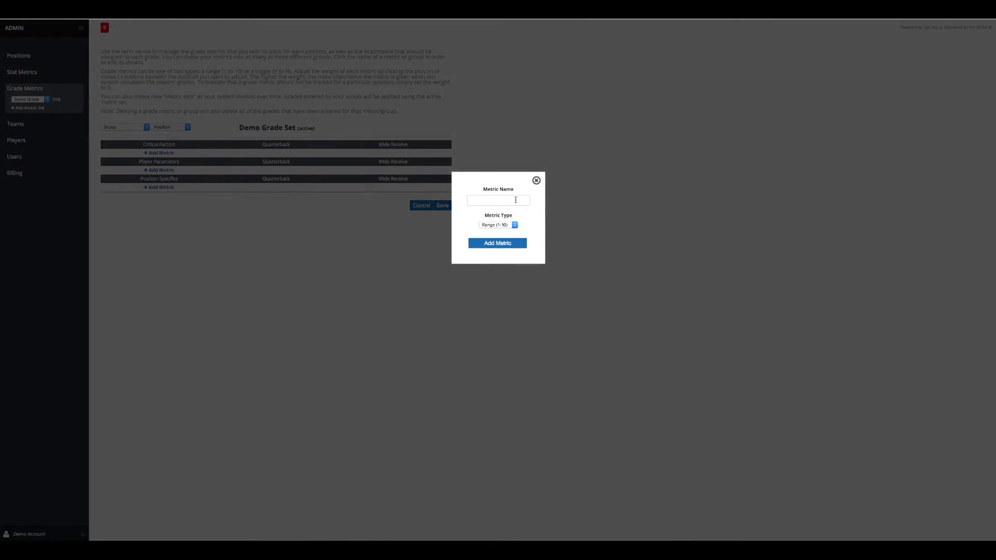
{"action": "left_click", "coordinate": [536, 180]}
{"action": "left_click", "coordinate": [187, 127]}
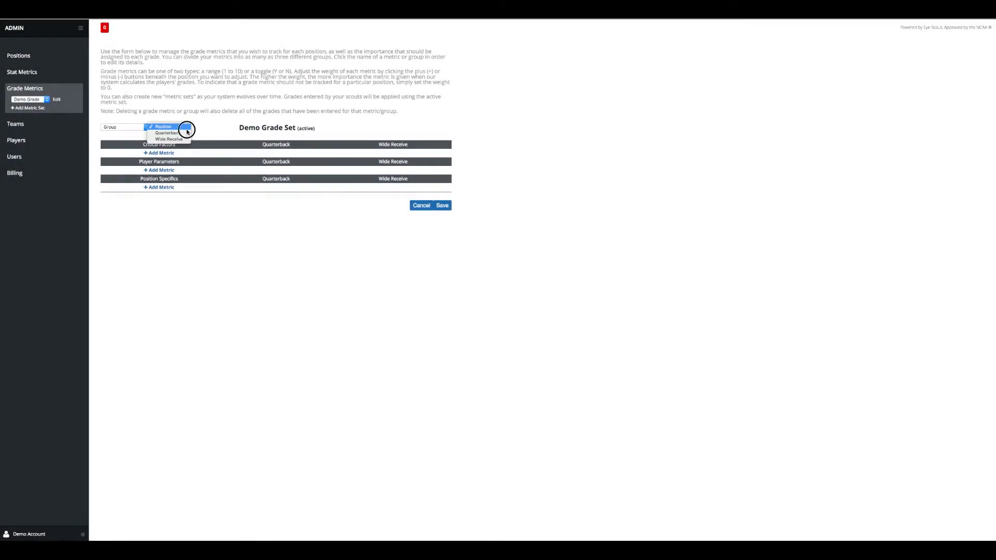
{"action": "left_click", "coordinate": [186, 134]}
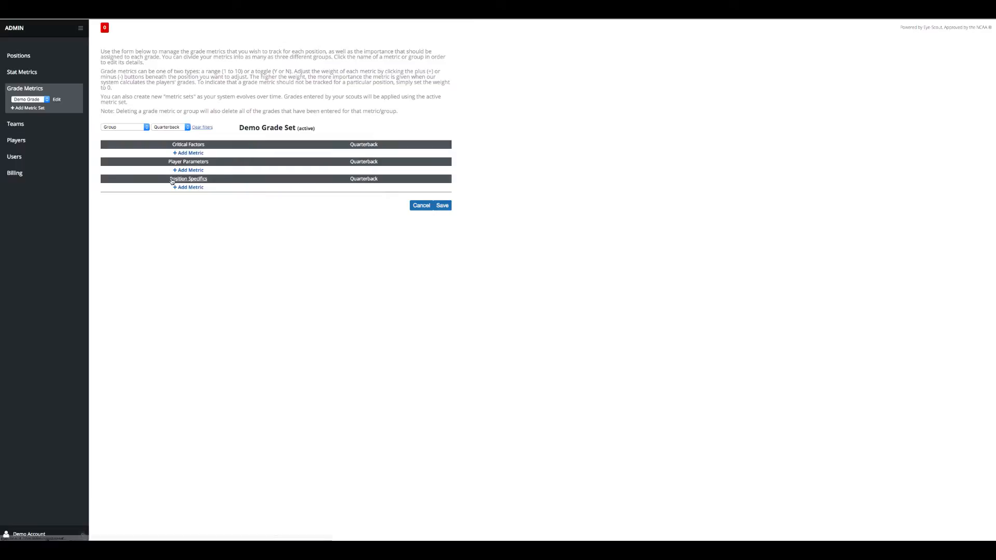
Add a Hits a Target metric of type Range (1-10) under Position Specifics
{"action": "left_click", "coordinate": [197, 187]}
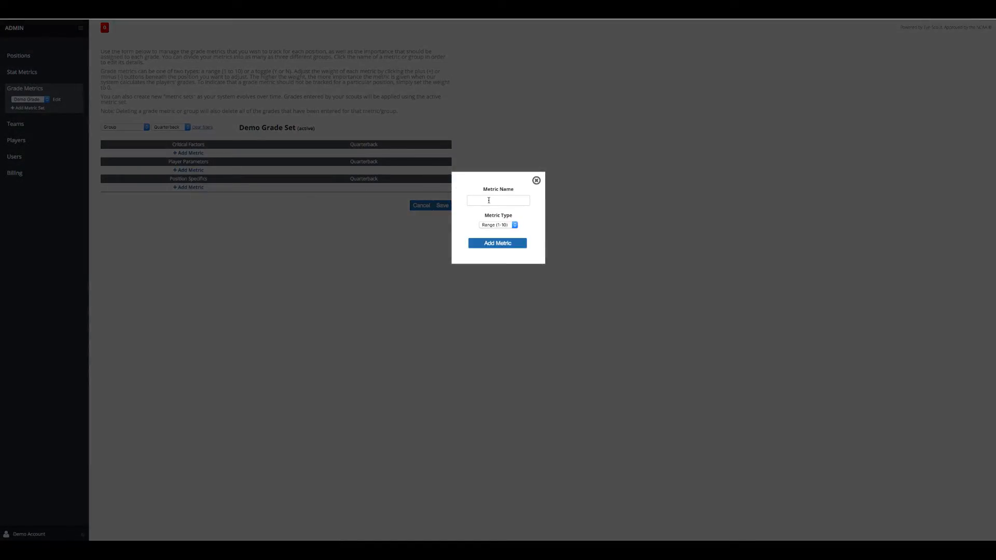
{"action": "left_click", "coordinate": [489, 200]}
{"action": "type", "text": "Hits a Target"}
{"action": "left_click", "coordinate": [516, 226]}
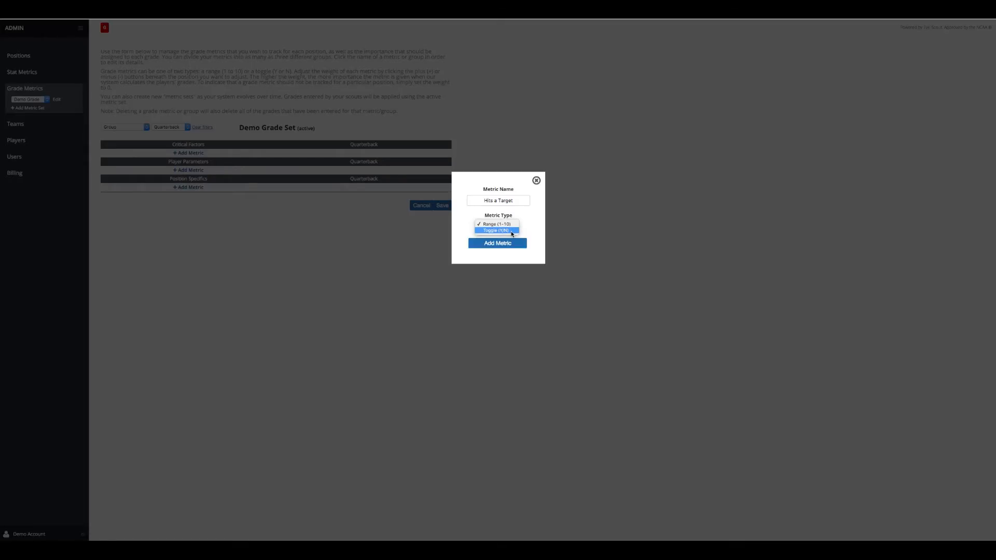
{"action": "left_click", "coordinate": [512, 225]}
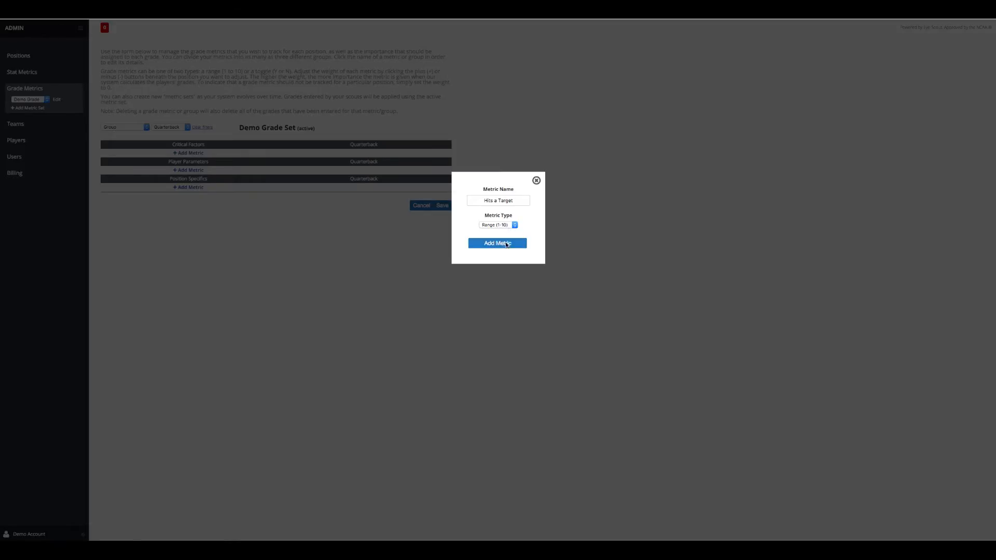
{"action": "left_click", "coordinate": [506, 244]}
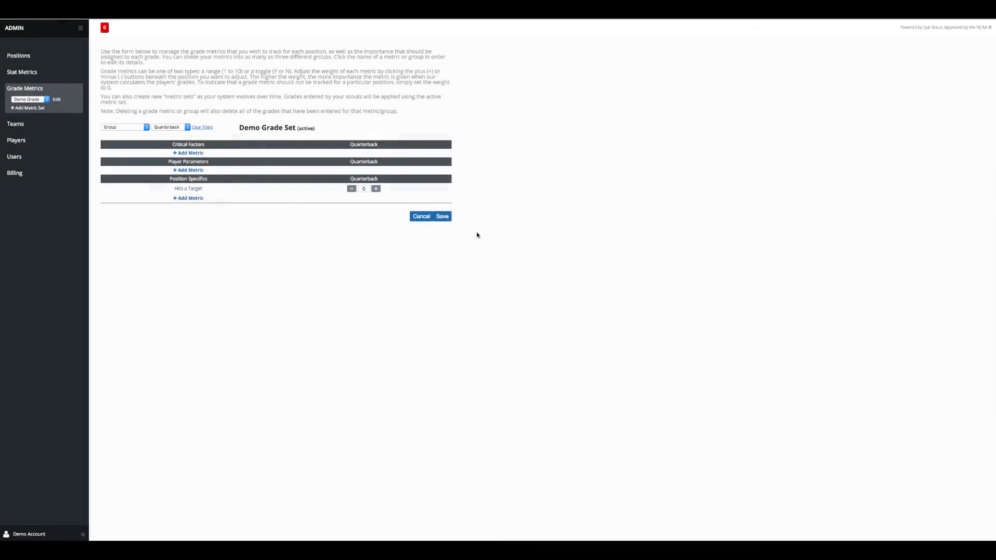
Add a Toggle (Y/N) metric Performs under pressure to Position Specifics
{"action": "left_click", "coordinate": [196, 200]}
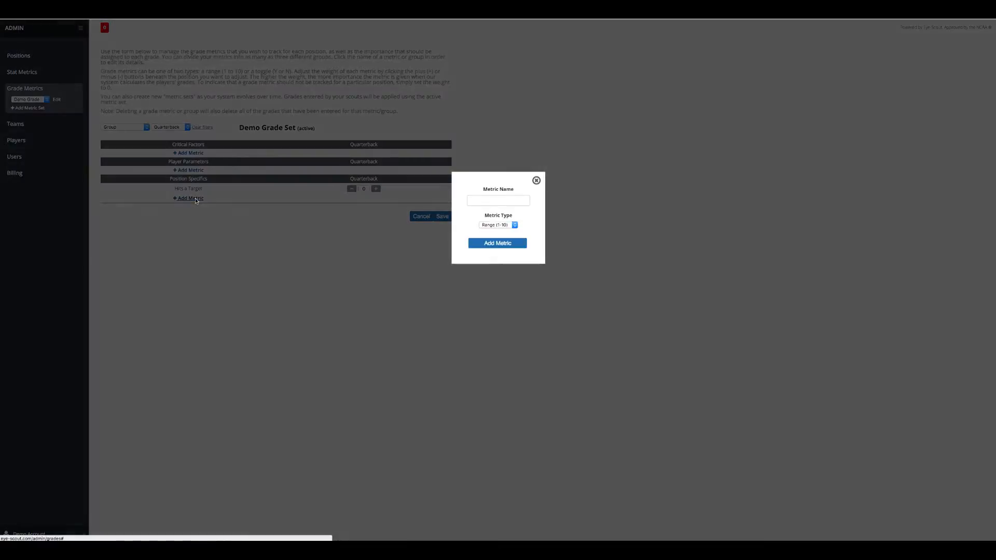
{"action": "left_click", "coordinate": [491, 199]}
{"action": "type", "text": "performs"}
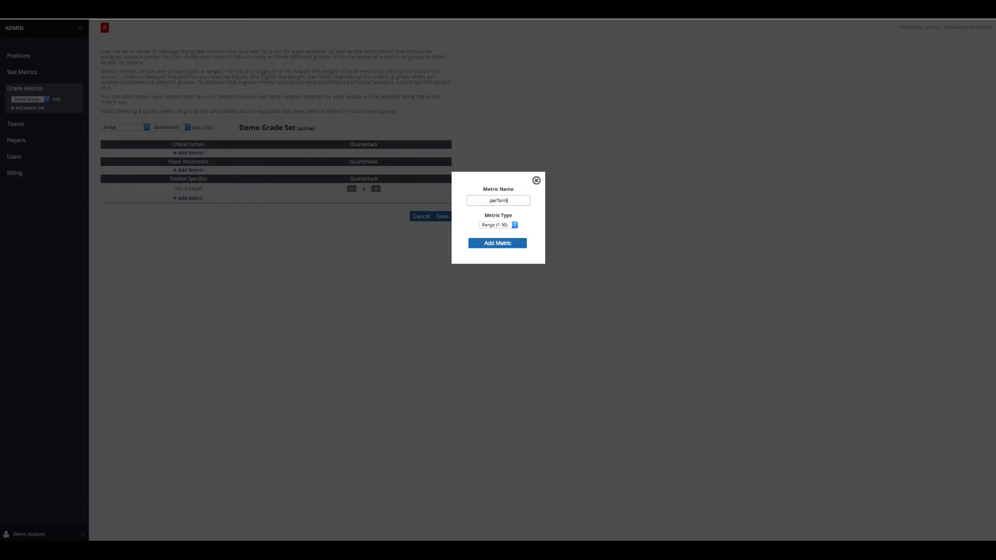
{"action": "key", "text": "BackSpace"}
{"action": "key", "text": "BackSpace"}
{"action": "key", "text": "BackSpace"}
{"action": "key", "text": "BackSpace"}
{"action": "key", "text": "BackSpace"}
{"action": "key", "text": "BackSpace"}
{"action": "key", "text": "BackSpace"}
{"action": "type", "text": "Performs under pressure"}
{"action": "left_click", "coordinate": [512, 225]}
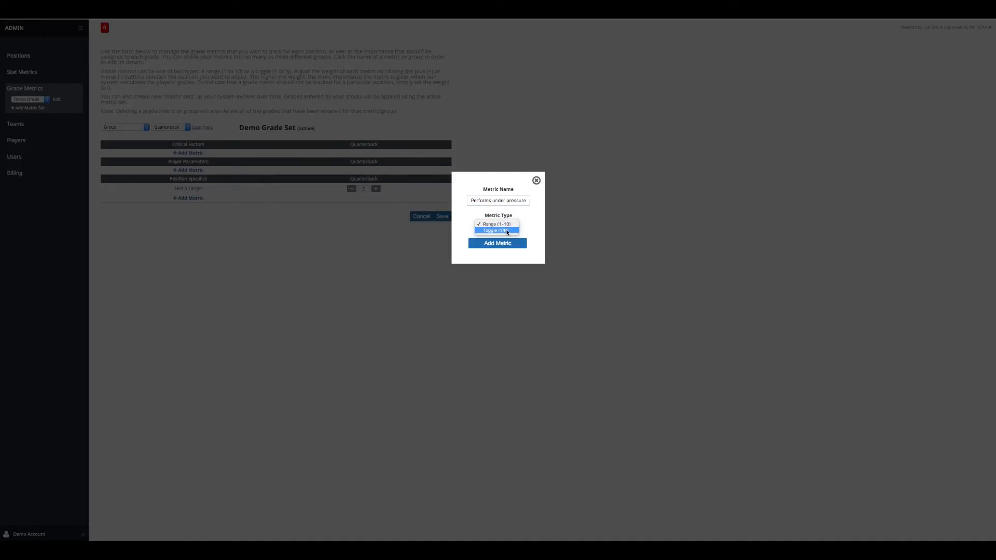
{"action": "left_click", "coordinate": [507, 230]}
{"action": "left_click", "coordinate": [506, 242]}
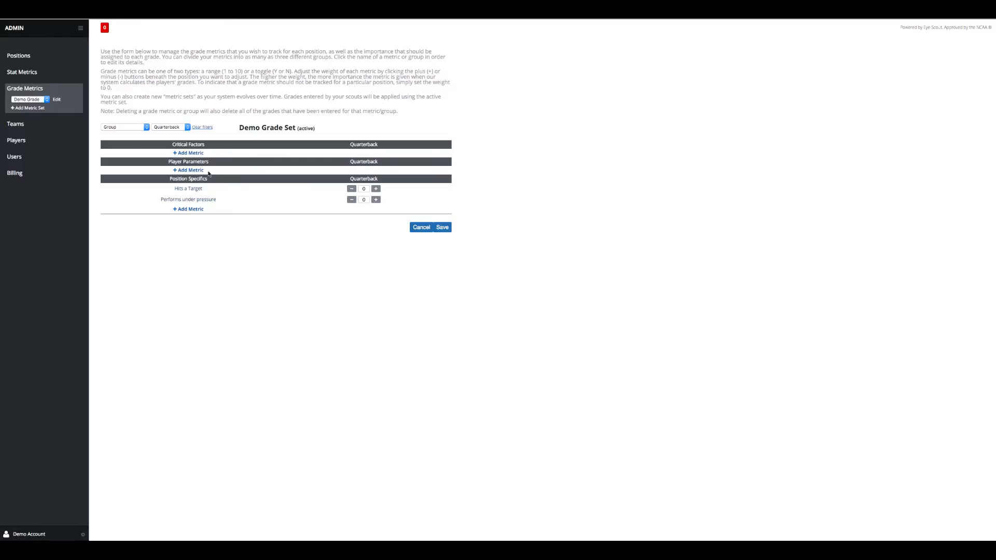
Add Coordination, Agility and Balance metrics to Player Parameters
{"action": "left_click", "coordinate": [189, 170]}
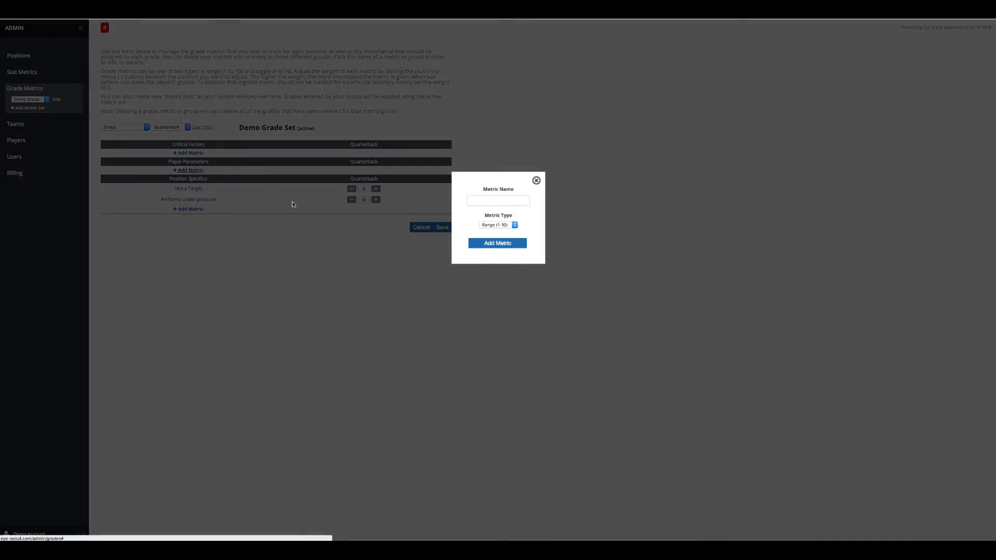
{"action": "left_click", "coordinate": [486, 202]}
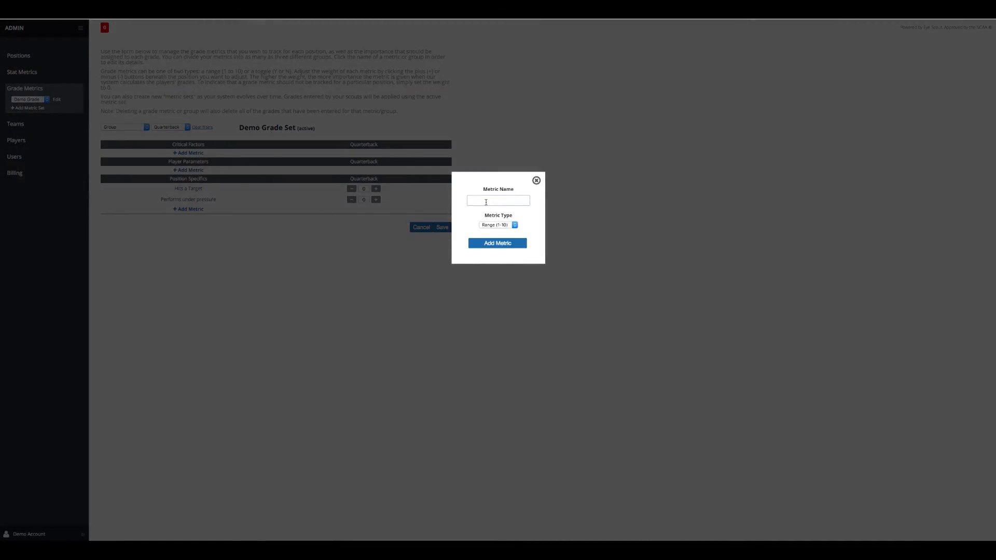
{"action": "type", "text": "Cp"}
{"action": "key", "text": "BackSpace"}
{"action": "type", "text": "oordination"}
{"action": "left_click", "coordinate": [496, 244]}
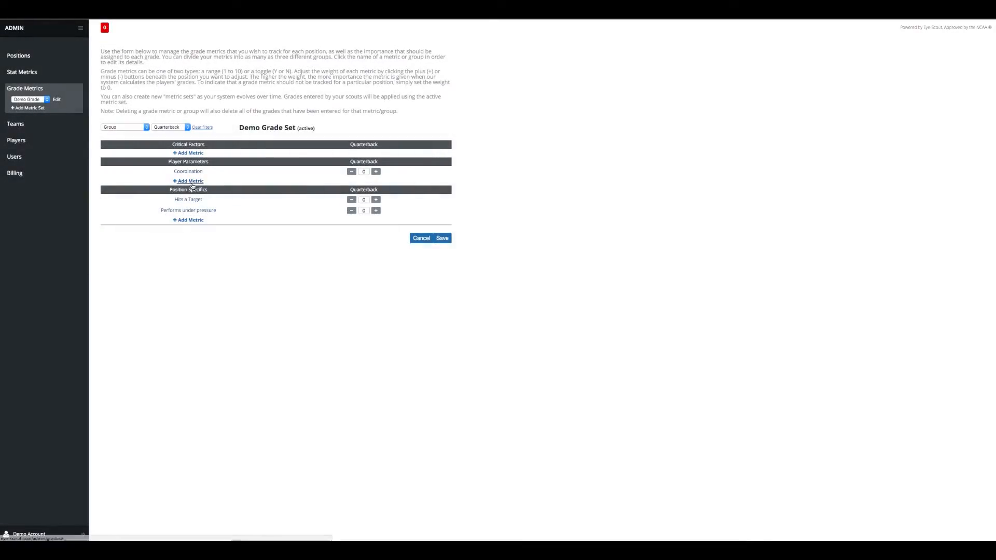
{"action": "left_click", "coordinate": [191, 182]}
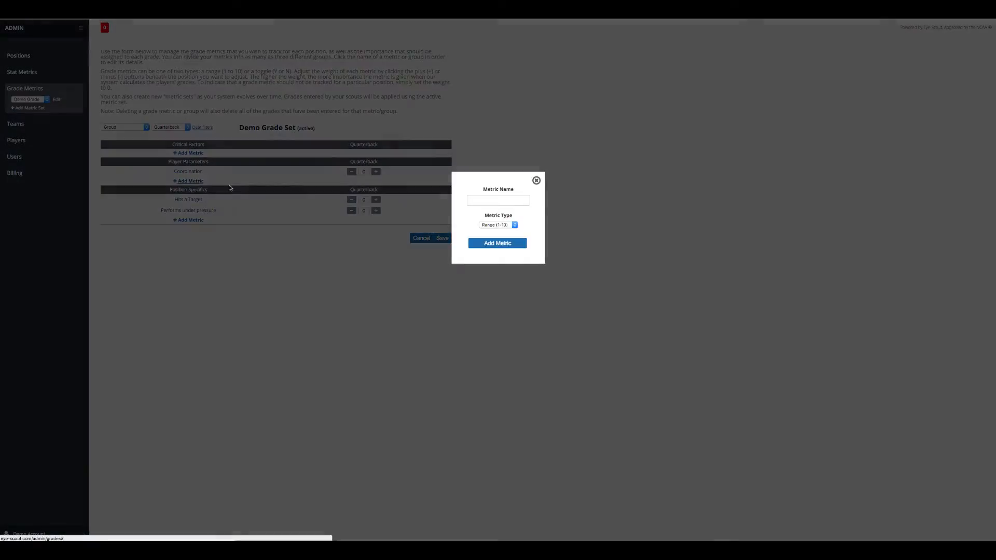
{"action": "left_click", "coordinate": [523, 200]}
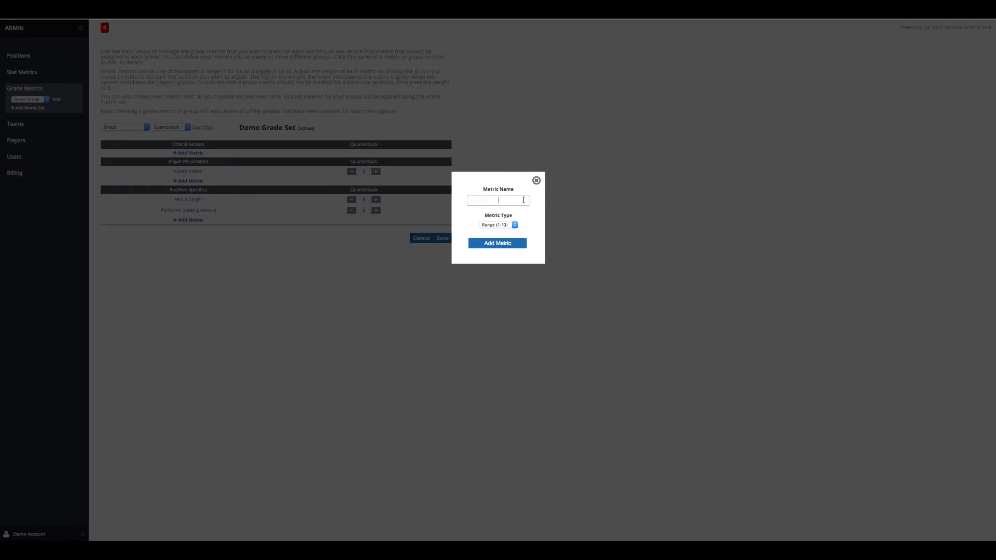
{"action": "type", "text": "Agility"}
{"action": "left_click", "coordinate": [499, 244]}
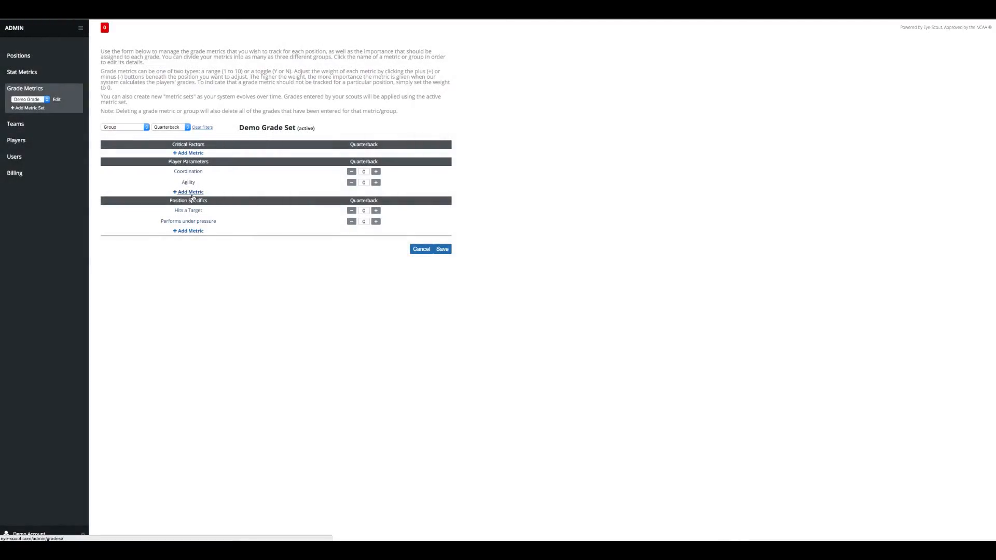
{"action": "left_click", "coordinate": [190, 192]}
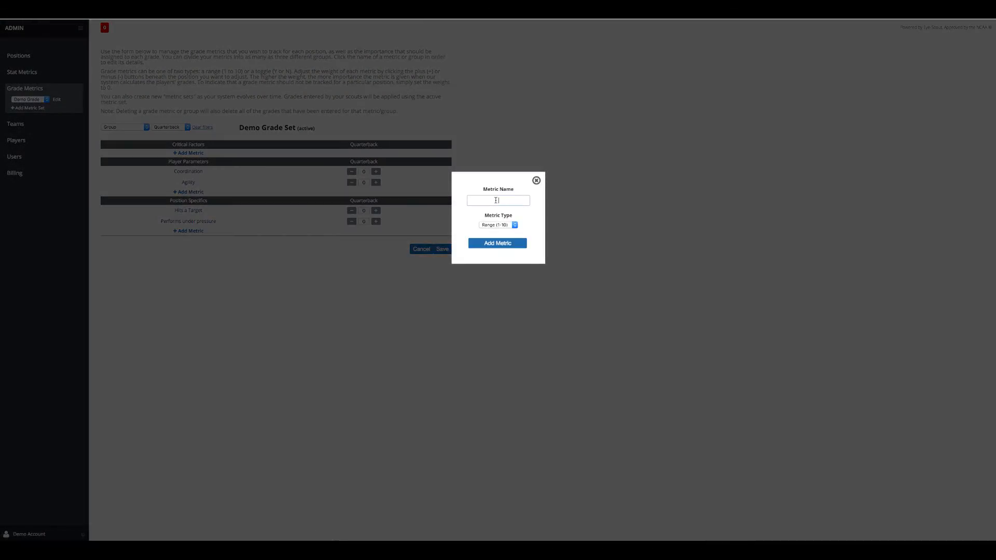
{"action": "type", "text": "Balance"}
{"action": "left_click", "coordinate": [504, 244]}
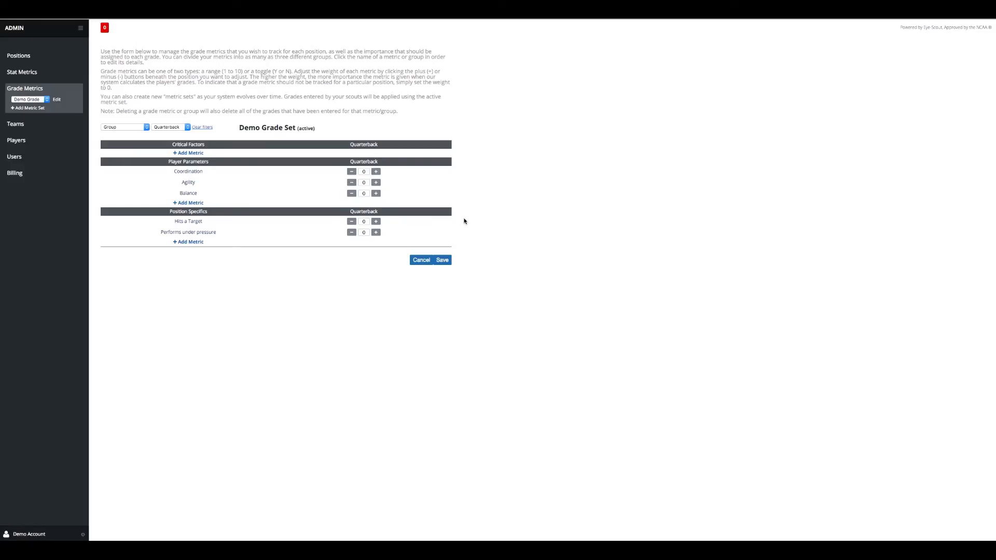
Add Respects Authority (Range 1-10) and Avoids Temptation metrics to Critical Factors
{"action": "left_click", "coordinate": [190, 153]}
{"action": "left_click", "coordinate": [480, 201]}
{"action": "type", "text": "Re"}
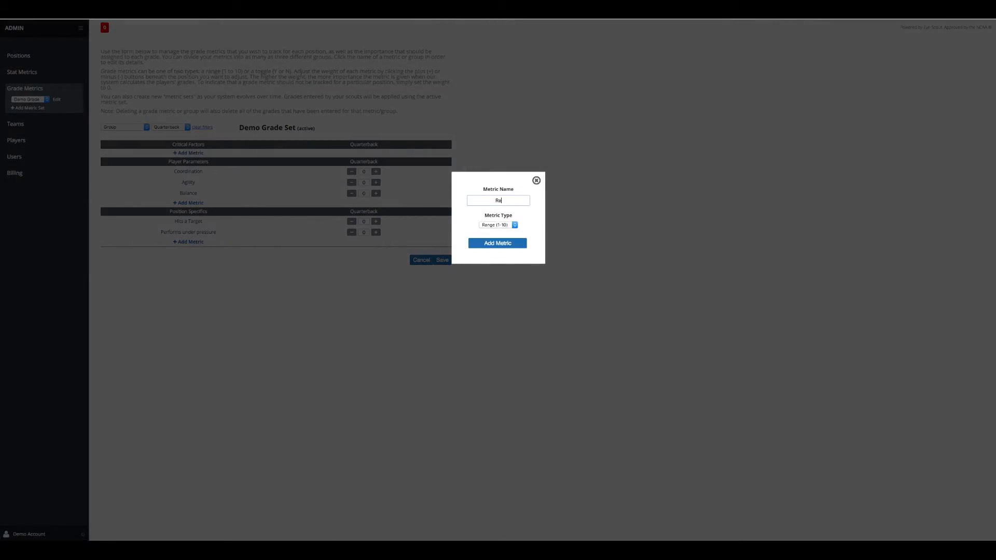
{"action": "type", "text": "spects Authority"}
{"action": "left_click", "coordinate": [507, 227]}
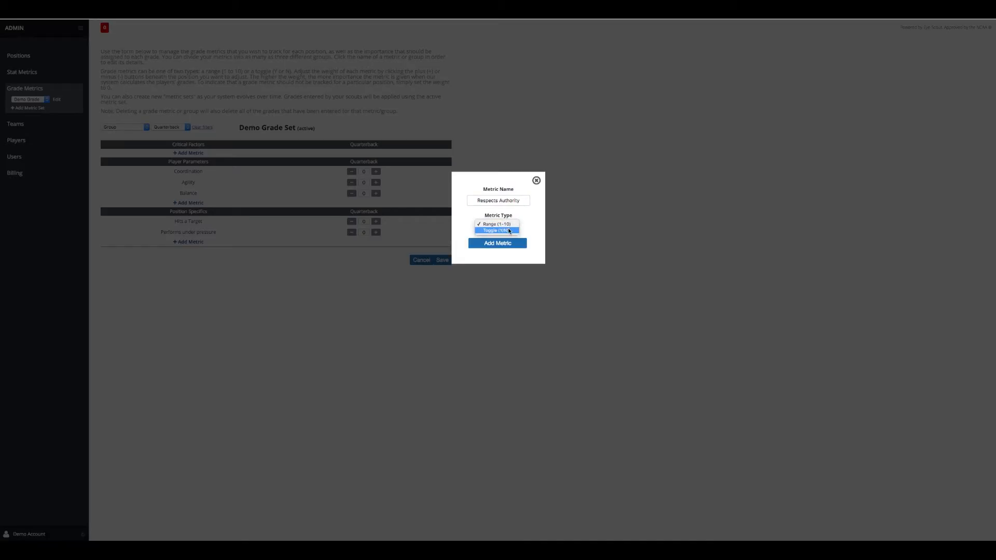
{"action": "left_click", "coordinate": [496, 224]}
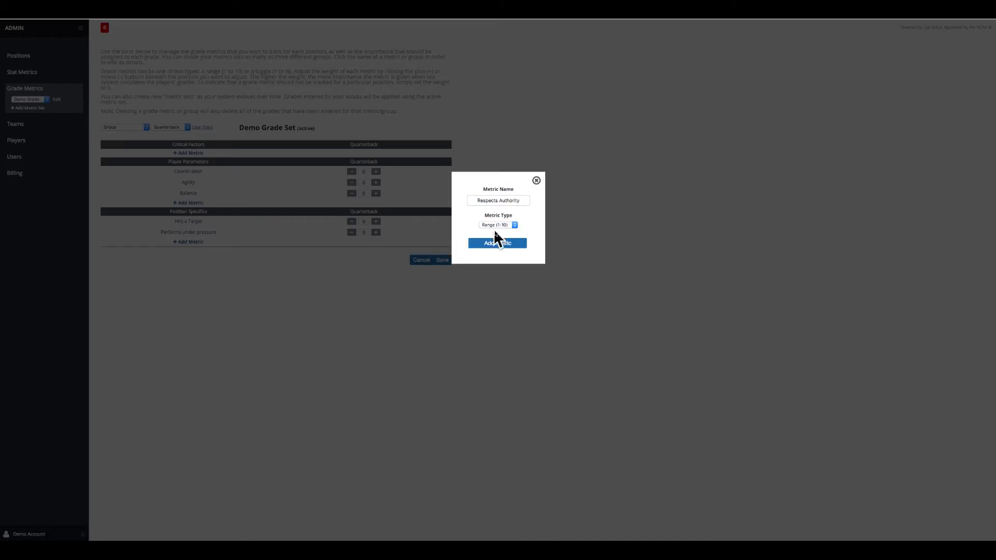
{"action": "left_click", "coordinate": [494, 243]}
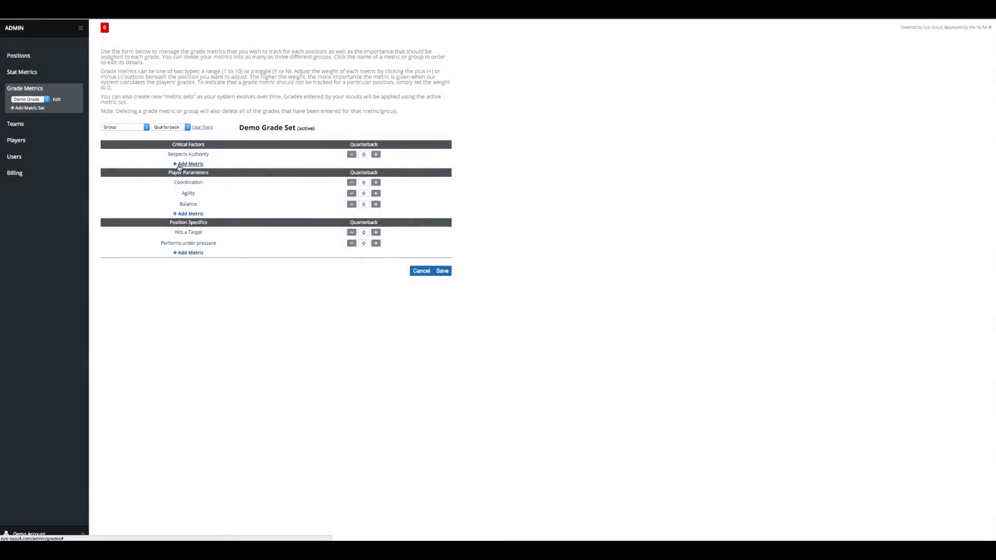
{"action": "left_click", "coordinate": [180, 165]}
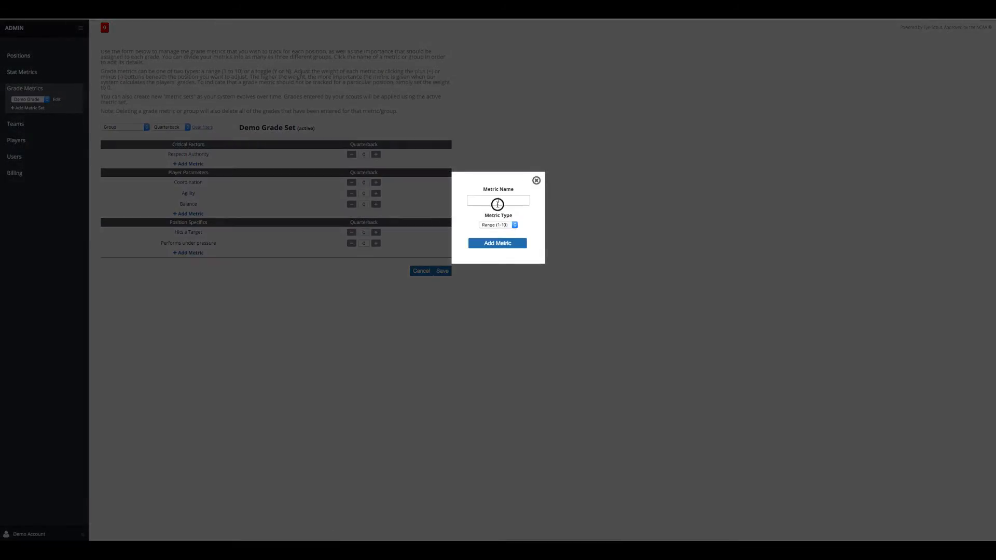
{"action": "type", "text": "Avoids Temptation"}
{"action": "left_click", "coordinate": [495, 244]}
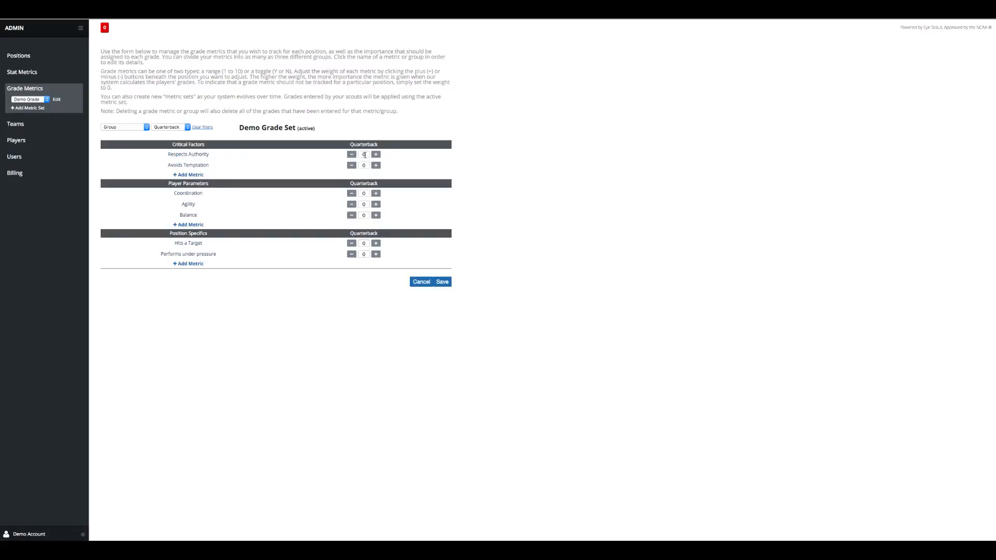
Set the Quarterback weights for Respects Authority, Avoids Temptation and Coordination to 10
{"action": "left_click", "coordinate": [364, 155]}
{"action": "key", "text": "BackSpace"}
{"action": "type", "text": "10"}
{"action": "double_click", "coordinate": [364, 165]}
{"action": "double_click", "coordinate": [365, 194]}
{"action": "type", "text": "10"}
{"action": "type", "text": "7"}
Weight Agility, Balance, Hits a Target and Performs under pressure 10 for Quarterback, then save
{"action": "double_click", "coordinate": [356, 205]}
{"action": "type", "text": "5"}
{"action": "double_click", "coordinate": [358, 215]}
{"action": "type", "text": "10"}
{"action": "left_click", "coordinate": [369, 243]}
{"action": "type", "text": "10"}
{"action": "double_click", "coordinate": [361, 254]}
{"action": "type", "text": "9"}
{"action": "left_click", "coordinate": [443, 282]}
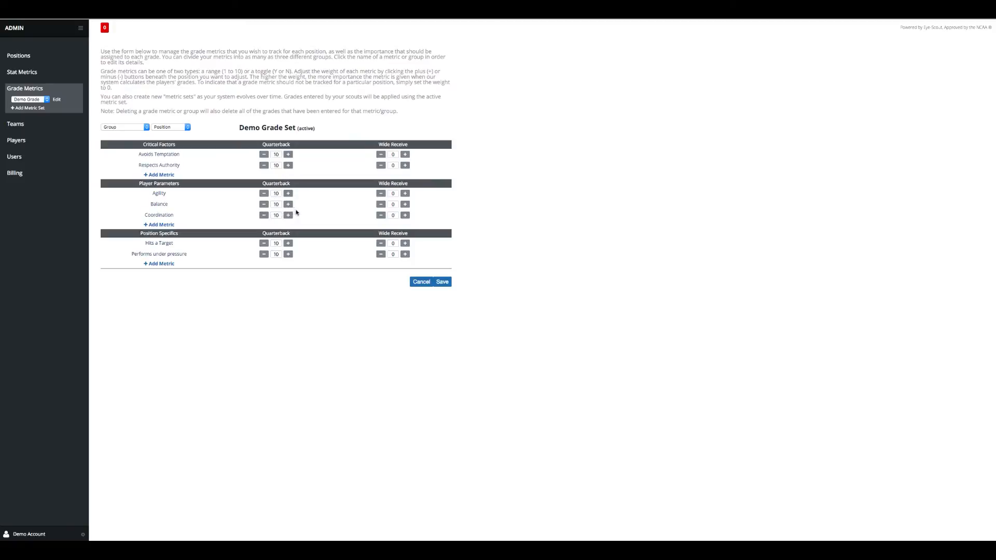
In the Wide Receive column enter Agility 7, Balance 9, Coordination 10, pressure 7, and save
{"action": "double_click", "coordinate": [398, 195]}
{"action": "type", "text": "7"}
{"action": "left_click", "coordinate": [391, 205]}
{"action": "type", "text": "9"}
{"action": "left_click", "coordinate": [390, 216]}
{"action": "type", "text": "10"}
{"action": "double_click", "coordinate": [397, 254]}
{"action": "left_click", "coordinate": [443, 283]}
Rename the Wide Receive position to Wide Receiver and save the positions
{"action": "left_click", "coordinate": [28, 56]}
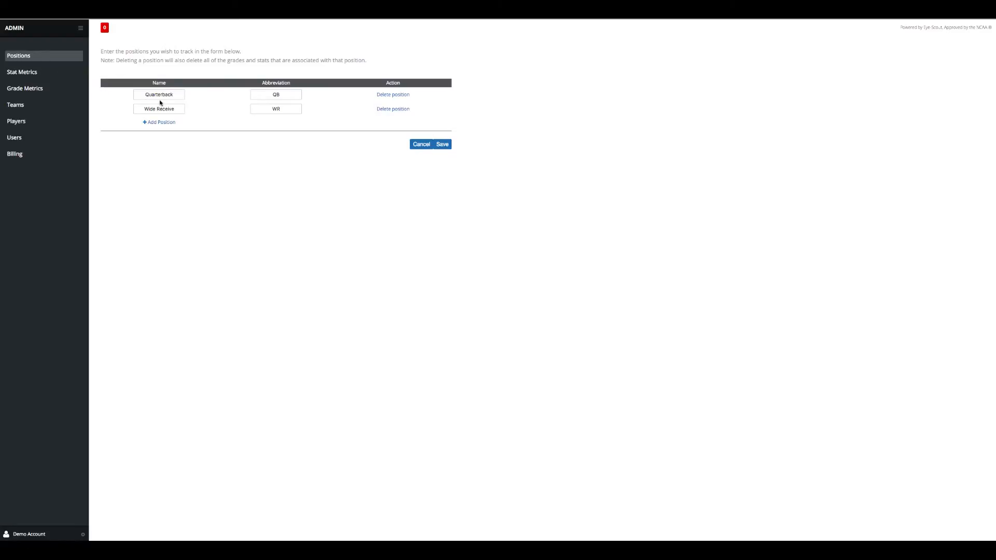
{"action": "left_click", "coordinate": [174, 109]}
{"action": "type", "text": "r"}
{"action": "left_click", "coordinate": [441, 145]}
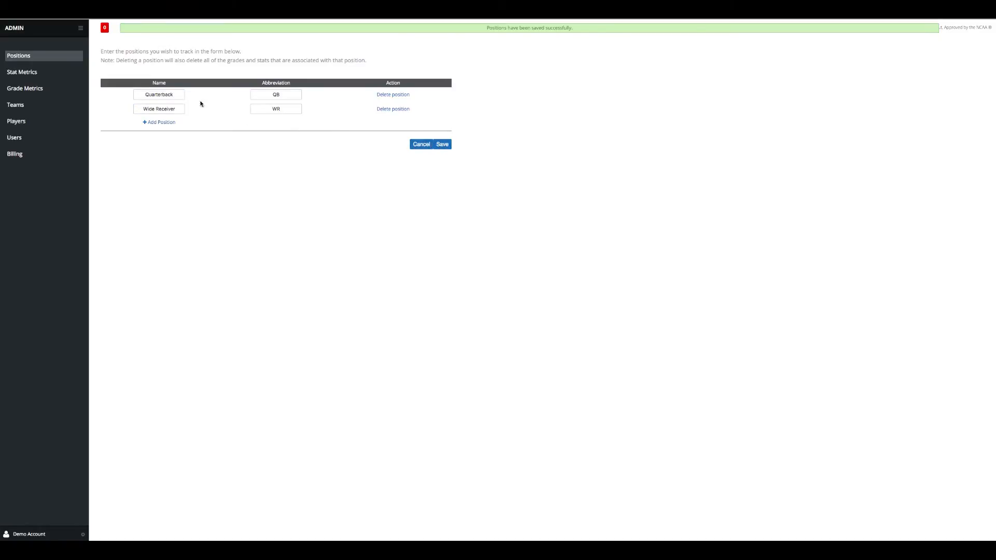
Re-save the grade metrics, then go to the Stat Metrics settings page
{"action": "left_click", "coordinate": [80, 30]}
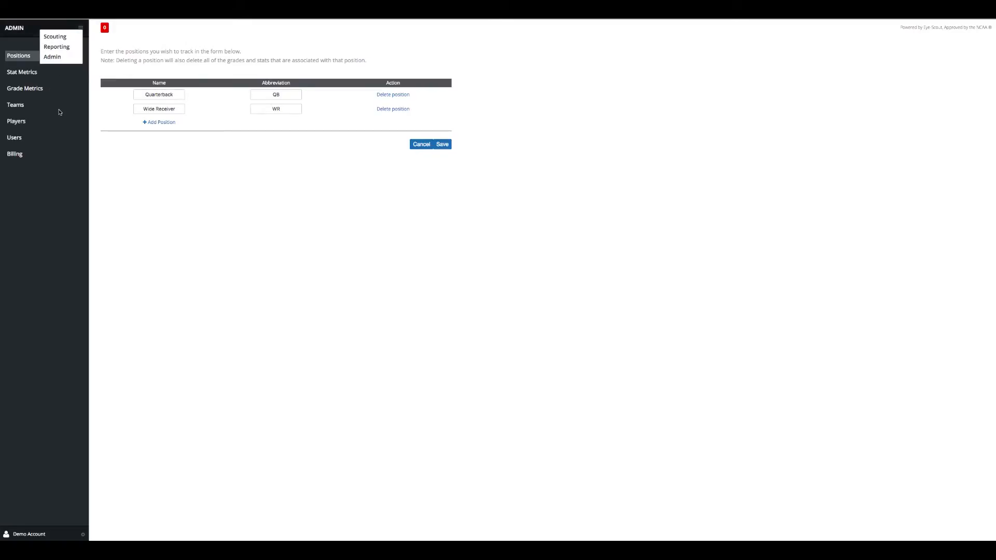
{"action": "left_click", "coordinate": [21, 91]}
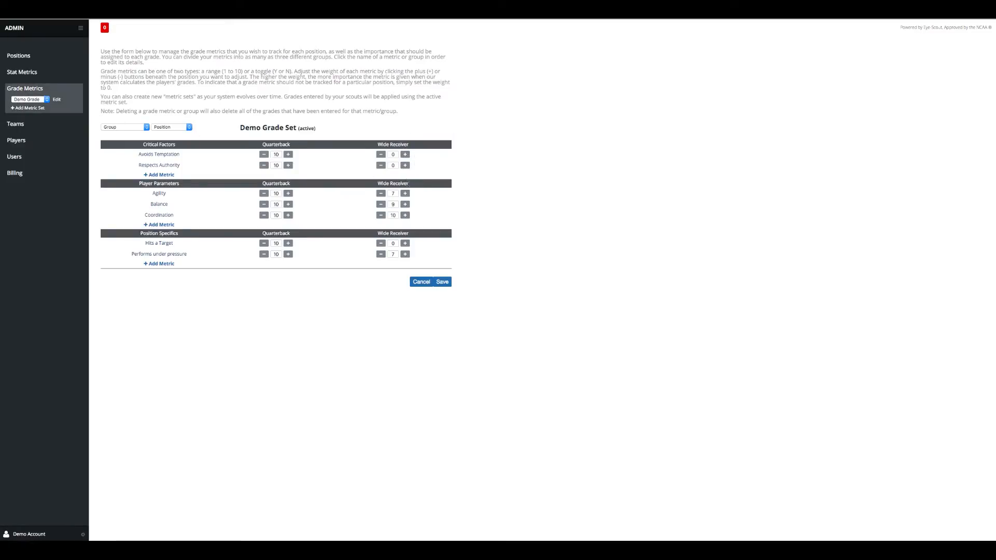
{"action": "left_click", "coordinate": [442, 282]}
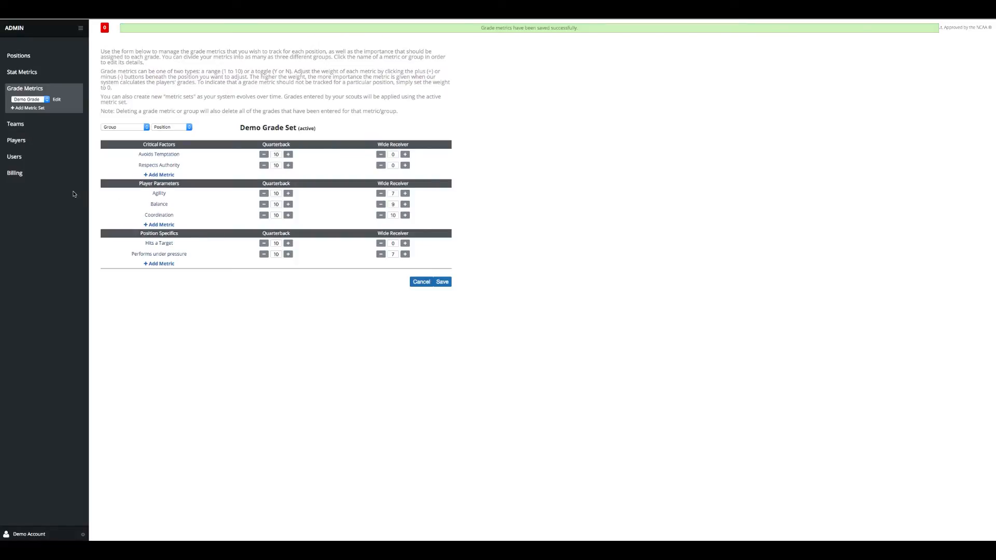
{"action": "left_click", "coordinate": [23, 73]}
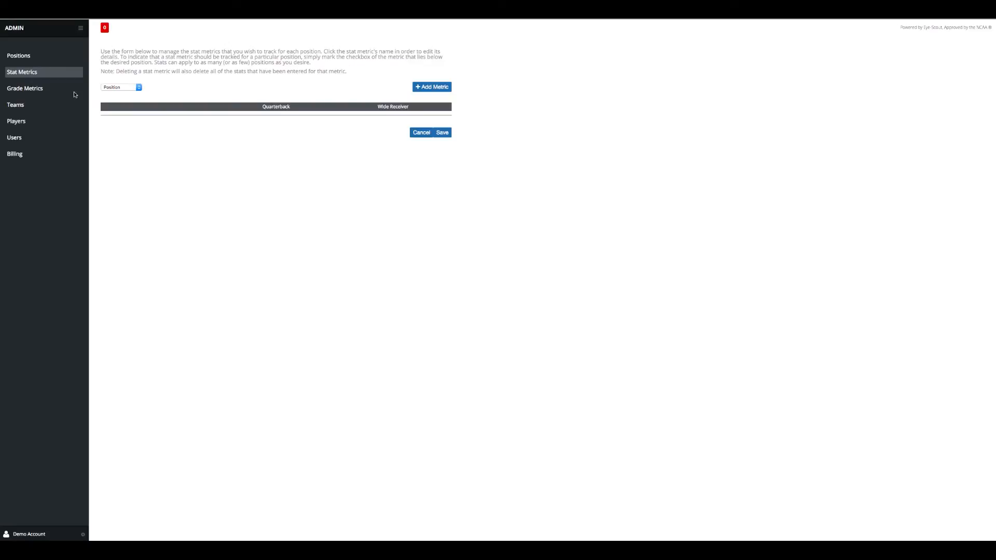
Filter to Quarterback and add a Games Played stat metric tracked for Quarterback
{"action": "left_click", "coordinate": [139, 88]}
{"action": "left_click", "coordinate": [138, 94]}
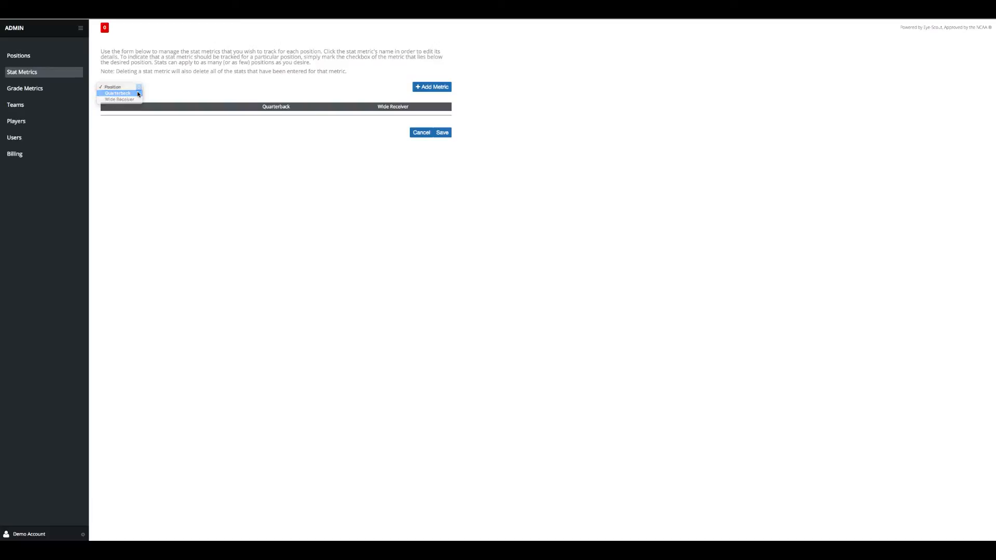
{"action": "left_click", "coordinate": [448, 87]}
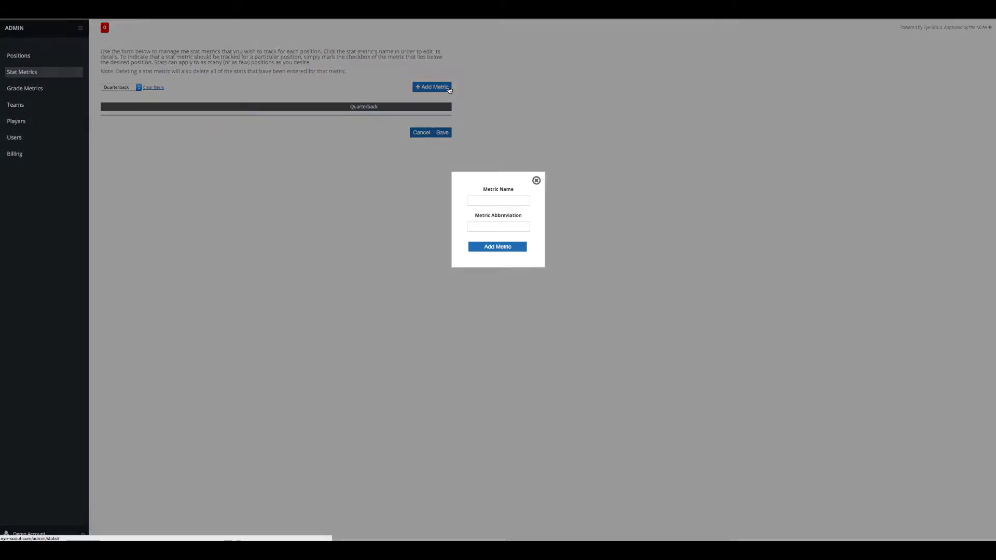
{"action": "left_click", "coordinate": [483, 200]}
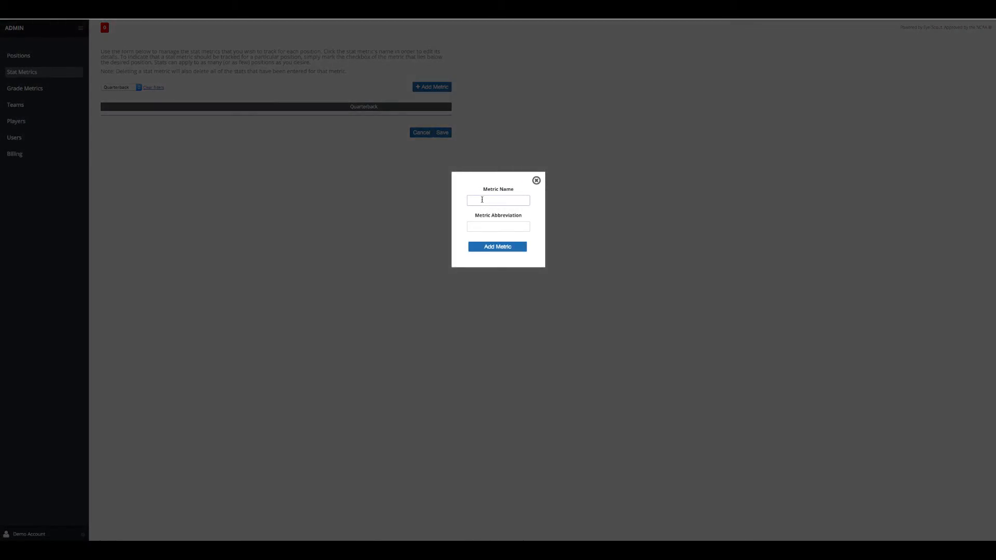
{"action": "type", "text": "Games Player"}
{"action": "key", "text": "BackSpace"}
{"action": "type", "text": "d"}
{"action": "left_click", "coordinate": [484, 225]}
{"action": "left_click", "coordinate": [500, 246]}
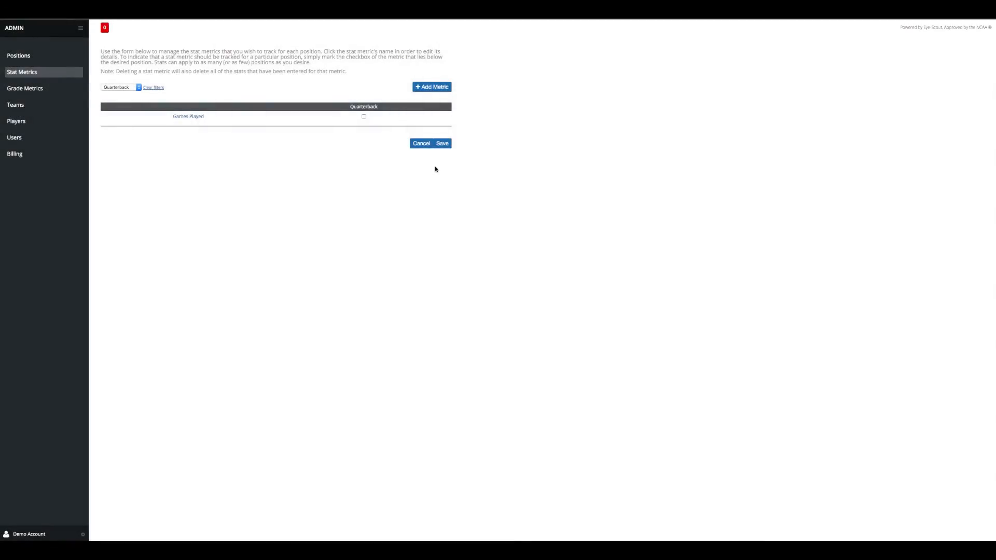
{"action": "left_click", "coordinate": [365, 117]}
Add a Games Started metric abbreviated GS, track it for Quarterback, and save
{"action": "left_click", "coordinate": [432, 86]}
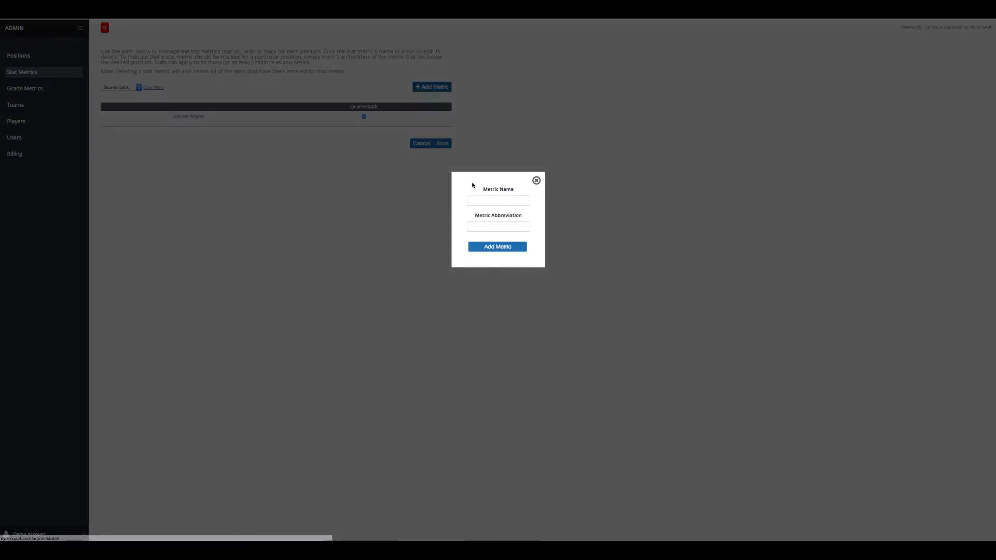
{"action": "type", "text": "Ga"}
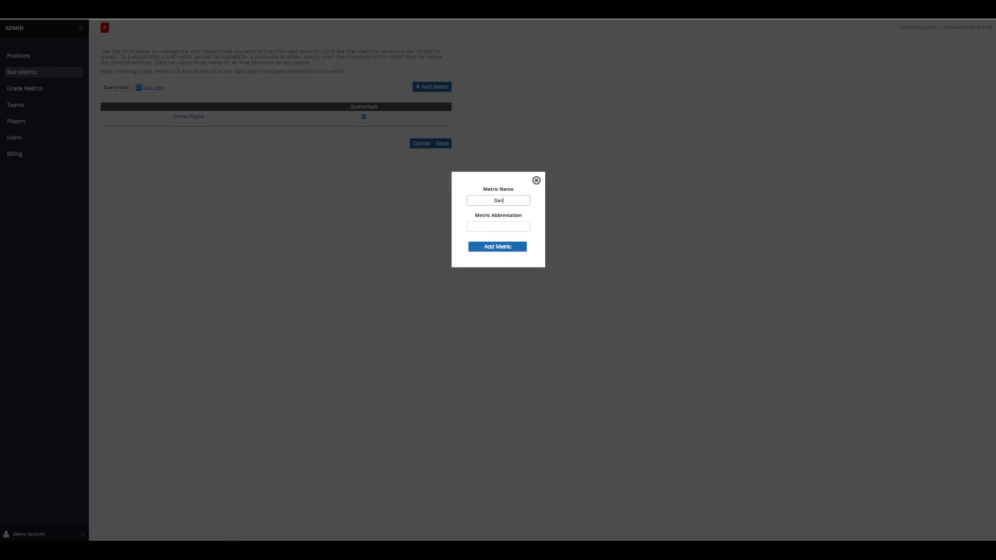
{"action": "type", "text": "mes Started"}
{"action": "left_click", "coordinate": [500, 228]}
{"action": "type", "text": "GS"}
{"action": "left_click", "coordinate": [497, 248]}
{"action": "left_click", "coordinate": [364, 116]}
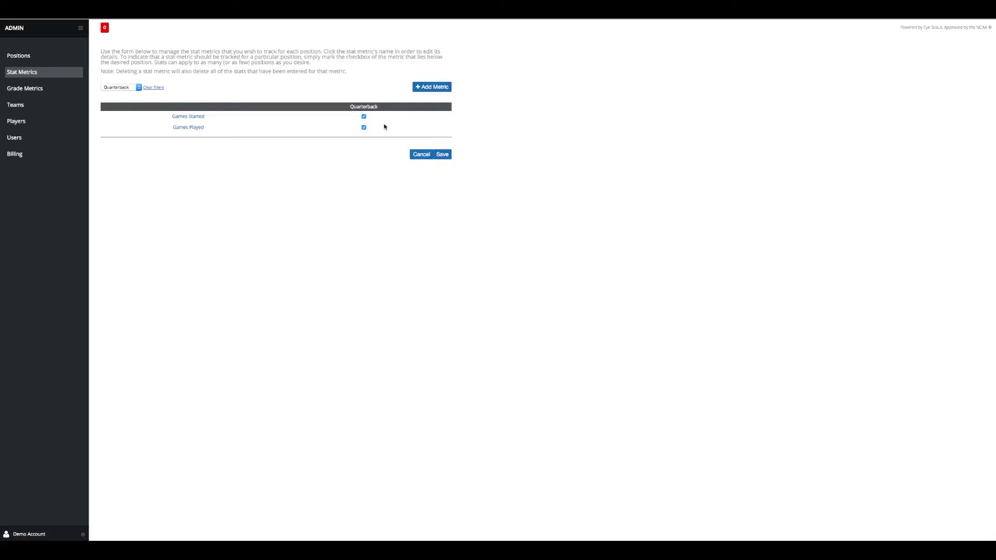
{"action": "left_click", "coordinate": [447, 155]}
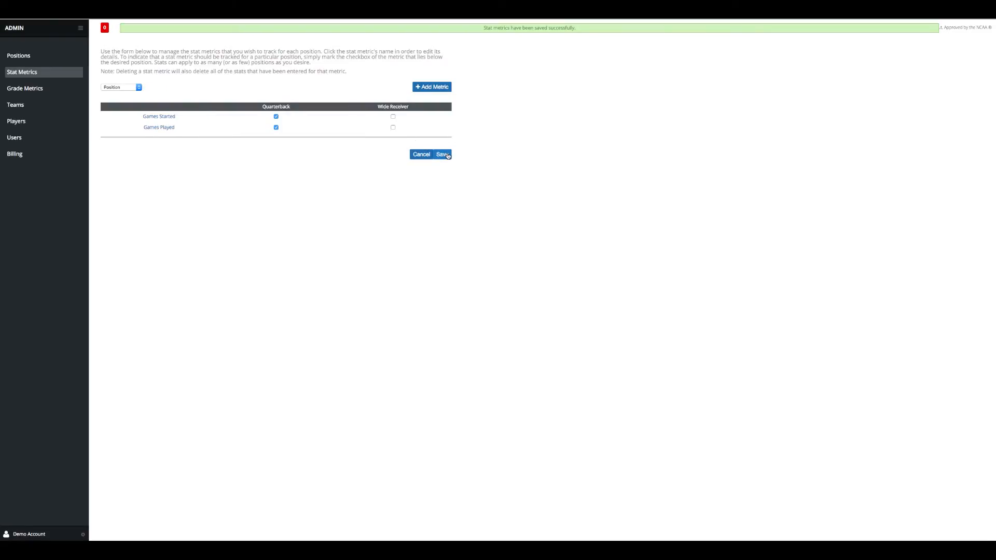
Track Games Started and Games Played for Wide Receiver too, save, and switch to Scouting
{"action": "left_click", "coordinate": [392, 117]}
{"action": "left_click", "coordinate": [393, 127]}
{"action": "left_click", "coordinate": [446, 156]}
{"action": "left_click", "coordinate": [80, 27]}
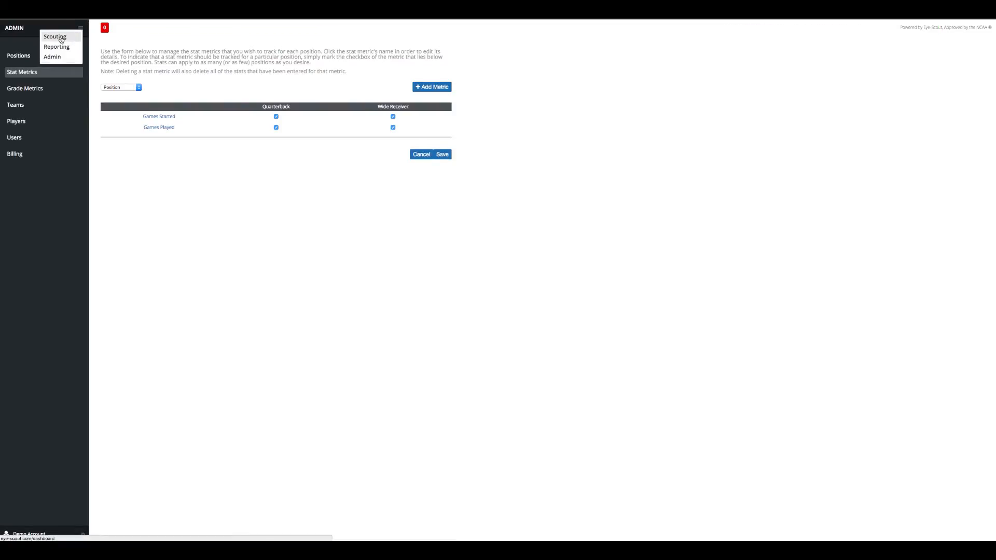
{"action": "left_click", "coordinate": [62, 40]}
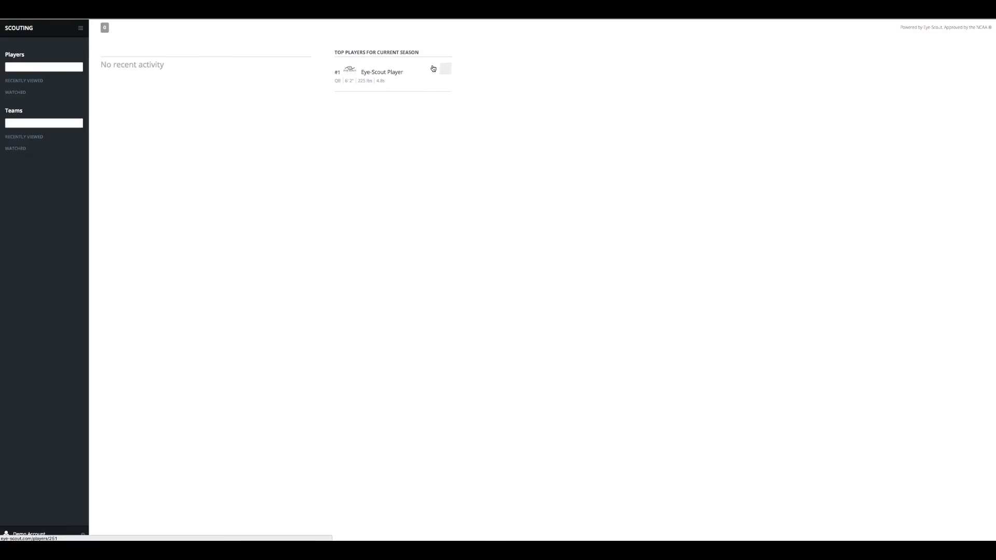
{"action": "left_click", "coordinate": [395, 73]}
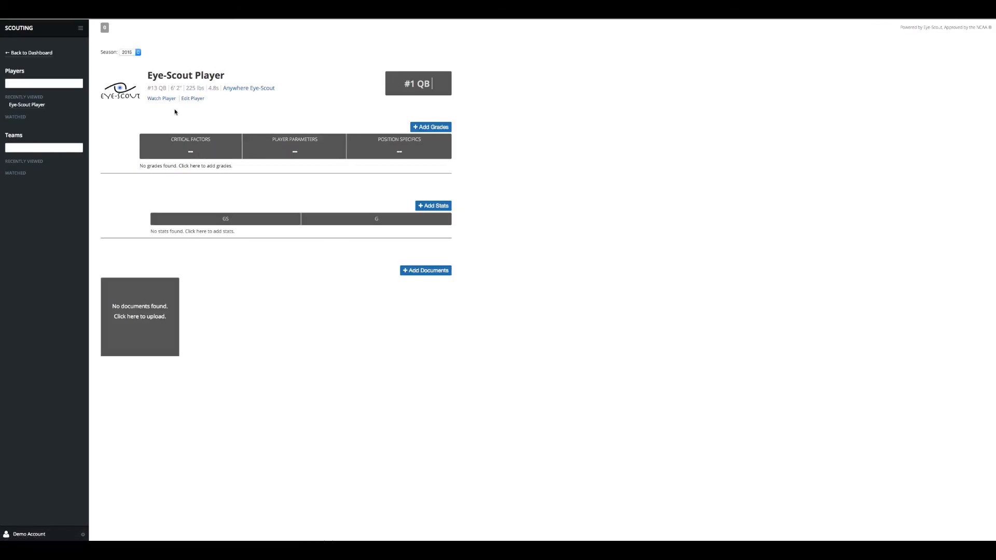
{"action": "left_click", "coordinate": [163, 99]}
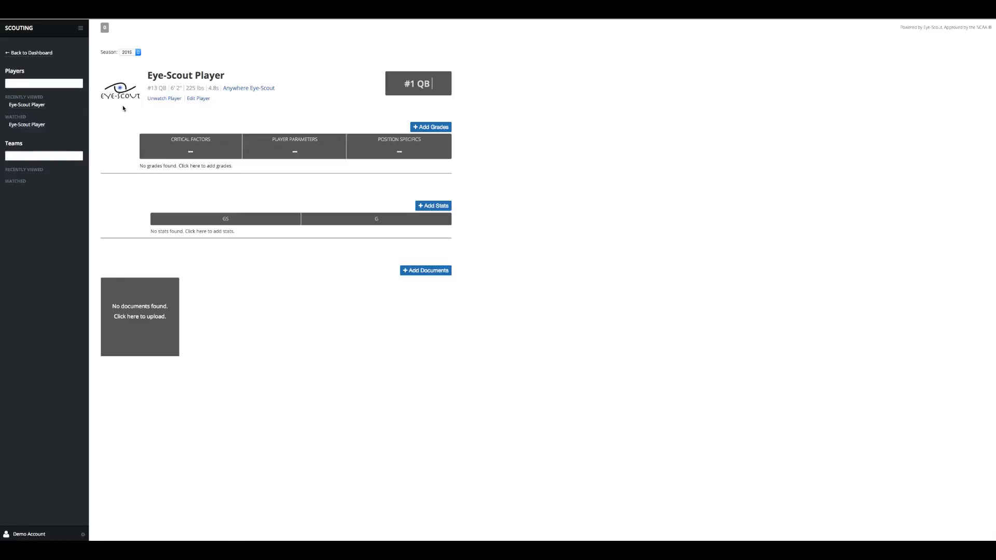
{"action": "left_click", "coordinate": [159, 100]}
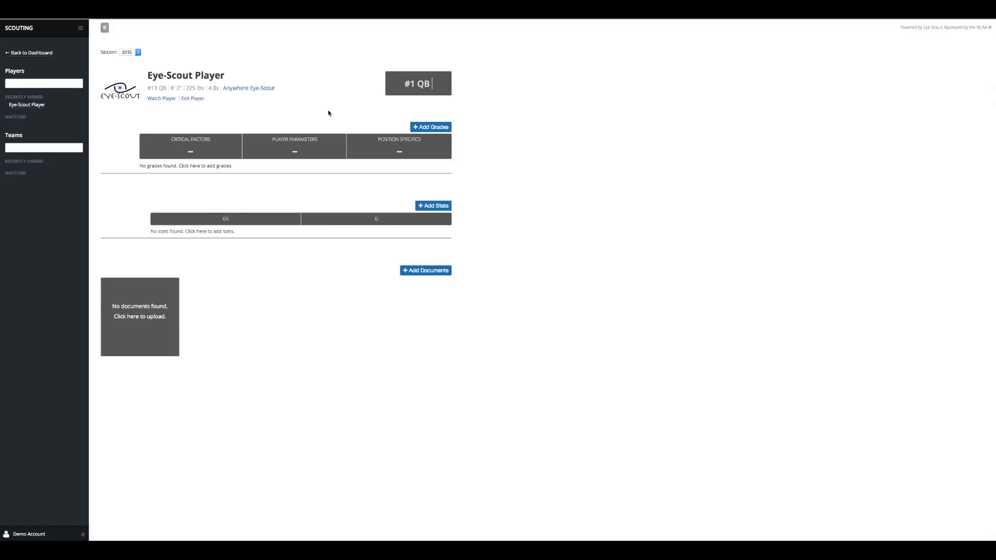
In a new grade entry, give Avoids Temptation and Respects Authority 10 and Agility 4 as Quarterback
{"action": "left_click", "coordinate": [436, 128]}
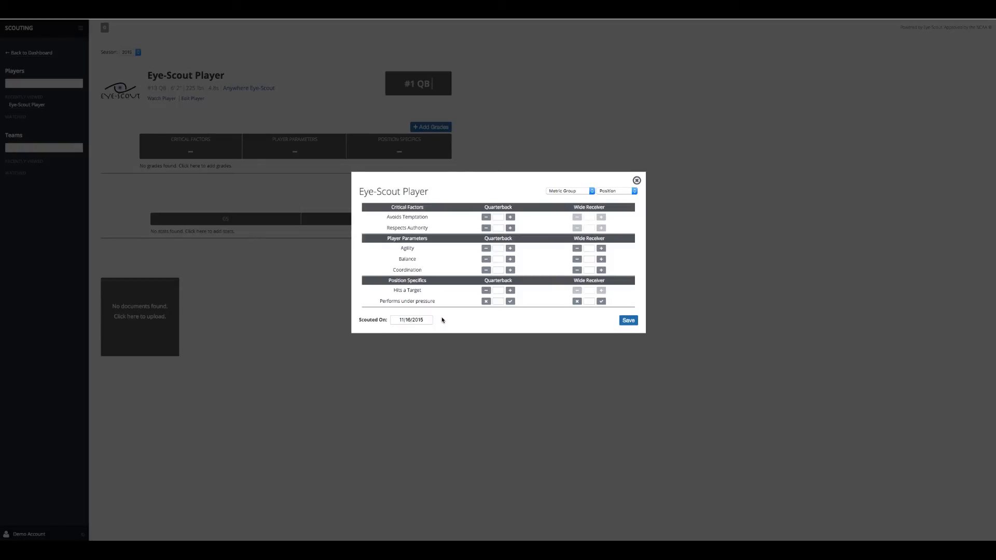
{"action": "left_click", "coordinate": [510, 219]}
{"action": "left_click", "coordinate": [510, 218]}
{"action": "left_click", "coordinate": [486, 218]}
{"action": "left_click", "coordinate": [485, 218]}
{"action": "left_click", "coordinate": [502, 217]}
{"action": "type", "text": "10"}
{"action": "left_click", "coordinate": [505, 228]}
{"action": "left_click", "coordinate": [501, 228]}
{"action": "type", "text": "1"}
{"action": "type", "text": "4"}
Enter the remaining Quarterback and Wide Receiver grades and tick Performs under pressure for both
{"action": "left_click", "coordinate": [501, 259]}
{"action": "type", "text": "3"}
{"action": "left_click", "coordinate": [499, 269]}
{"action": "left_click", "coordinate": [511, 271]}
{"action": "type", "text": "4"}
{"action": "type", "text": "8"}
{"action": "left_click", "coordinate": [511, 302]}
{"action": "left_click", "coordinate": [602, 302]}
{"action": "left_click", "coordinate": [591, 249]}
{"action": "left_click", "coordinate": [592, 271]}
{"action": "type", "text": "4"}
Set Scouted On to 11/07/2015 and save the grades
{"action": "left_click", "coordinate": [411, 320]}
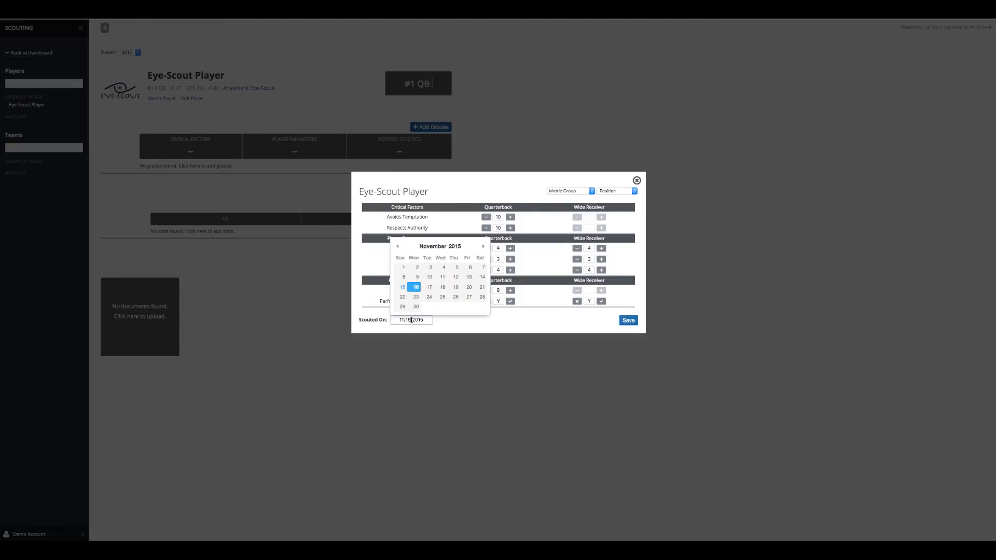
{"action": "left_click", "coordinate": [480, 270]}
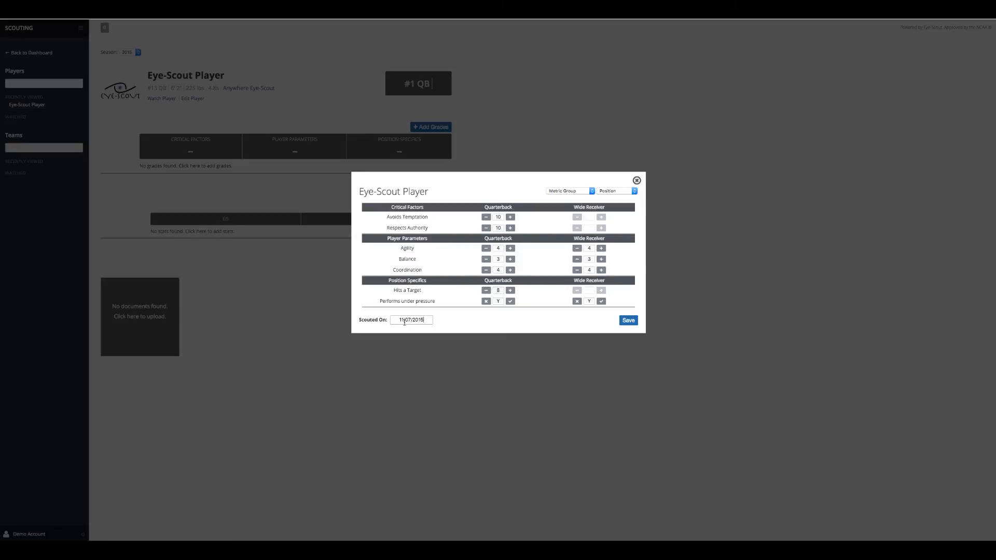
{"action": "left_click", "coordinate": [629, 320]}
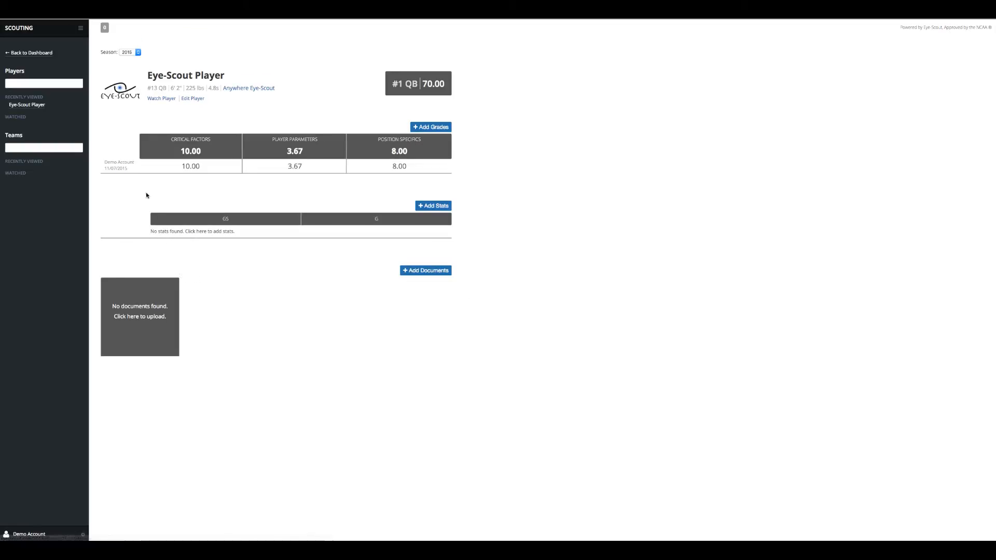
{"action": "left_click", "coordinate": [136, 164]}
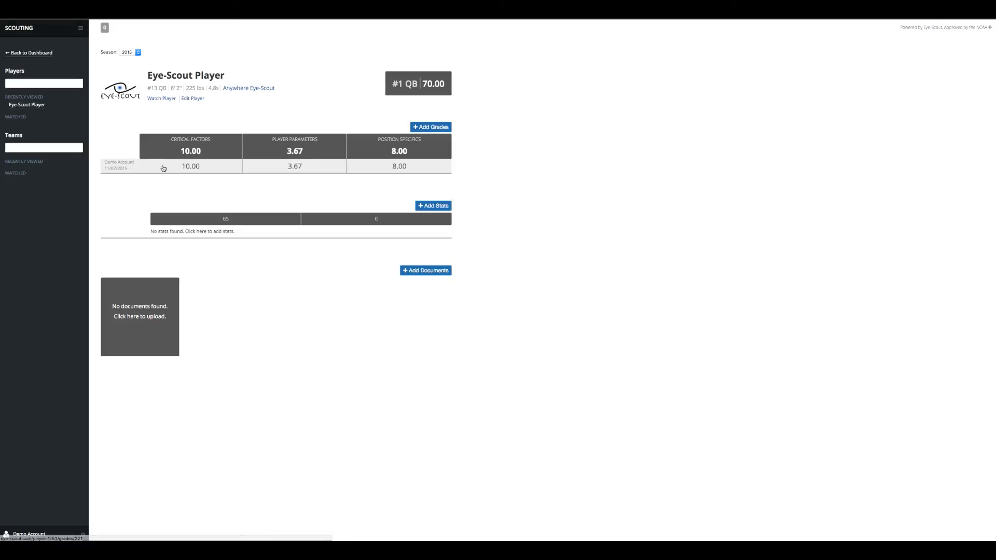
{"action": "left_click", "coordinate": [188, 168]}
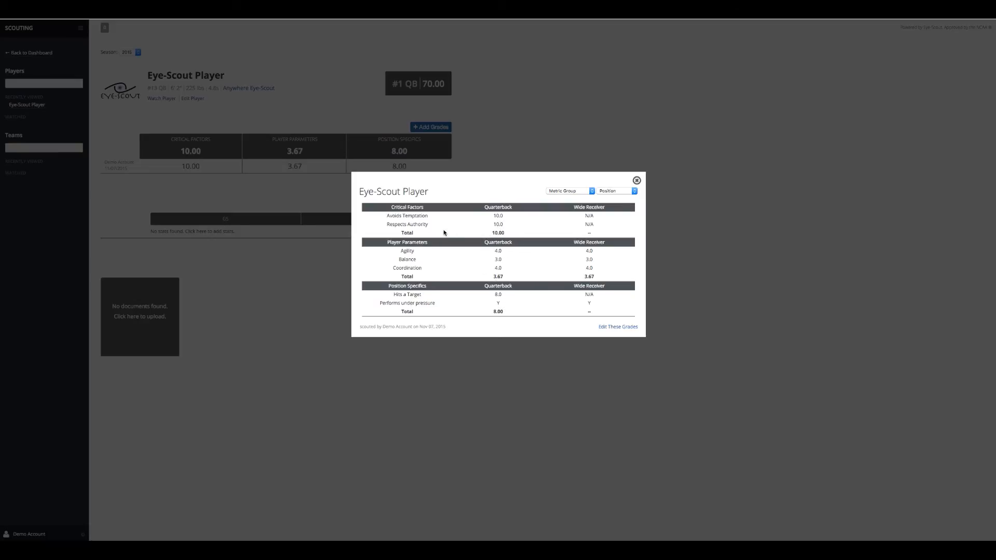
{"action": "left_click", "coordinate": [637, 181]}
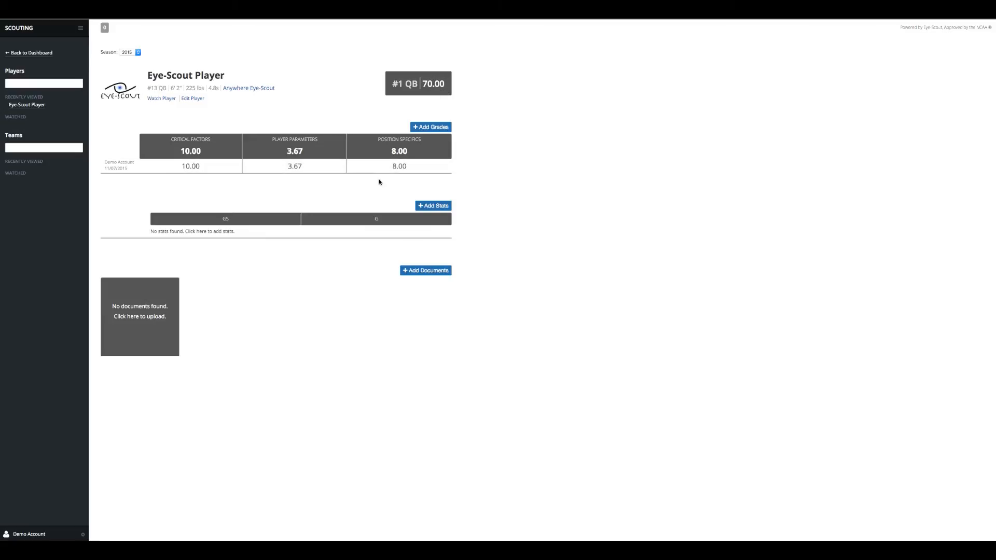
Start a stats entry with Quarterback GS 10 and G 10, and Wide Receiver G 5
{"action": "left_click", "coordinate": [426, 207]}
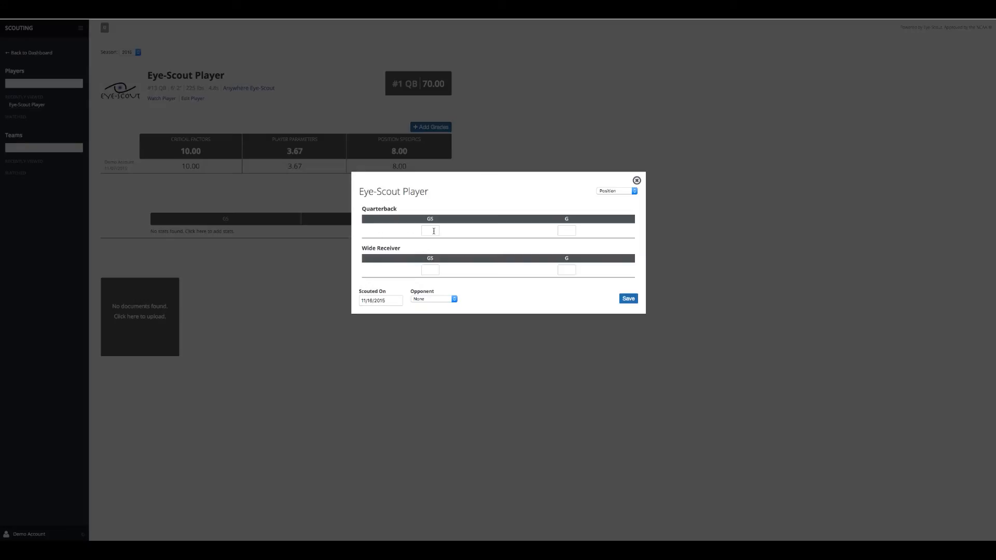
{"action": "left_click", "coordinate": [569, 231]}
{"action": "type", "text": "10"}
{"action": "left_click", "coordinate": [566, 242]}
{"action": "left_click", "coordinate": [427, 232]}
{"action": "type", "text": "10"}
{"action": "left_click", "coordinate": [425, 242]}
{"action": "left_click", "coordinate": [566, 270]}
{"action": "type", "text": "5"}
{"action": "left_click", "coordinate": [430, 270]}
{"action": "left_click", "coordinate": [487, 300]}
Date the stats 11/07/2015, set the opponent to Bad Guy, and save
{"action": "left_click", "coordinate": [374, 301]}
{"action": "left_click", "coordinate": [449, 250]}
{"action": "left_click", "coordinate": [450, 305]}
{"action": "left_click", "coordinate": [443, 308]}
{"action": "left_click", "coordinate": [629, 299]}
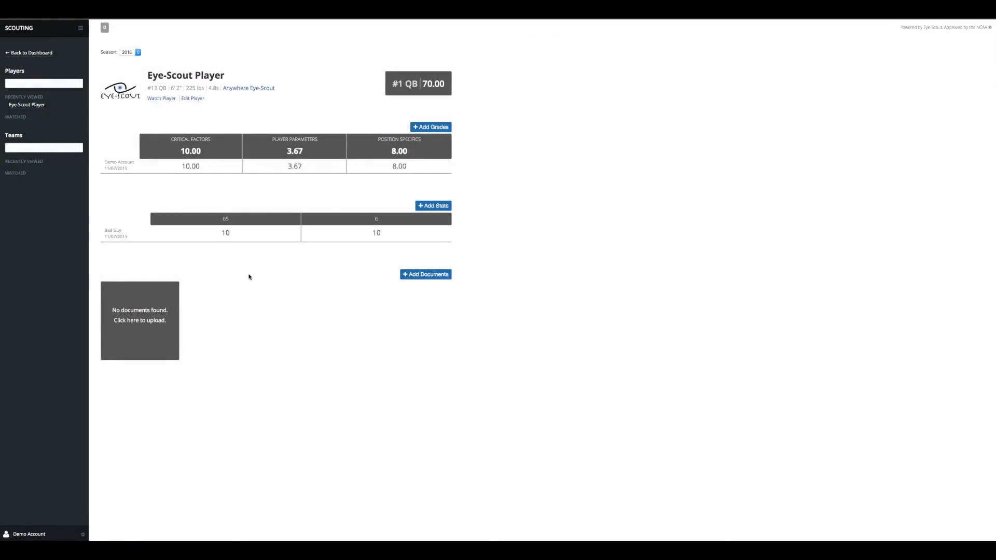
View the details of the saved Bad Guy stats, then close them
{"action": "left_click", "coordinate": [238, 235]}
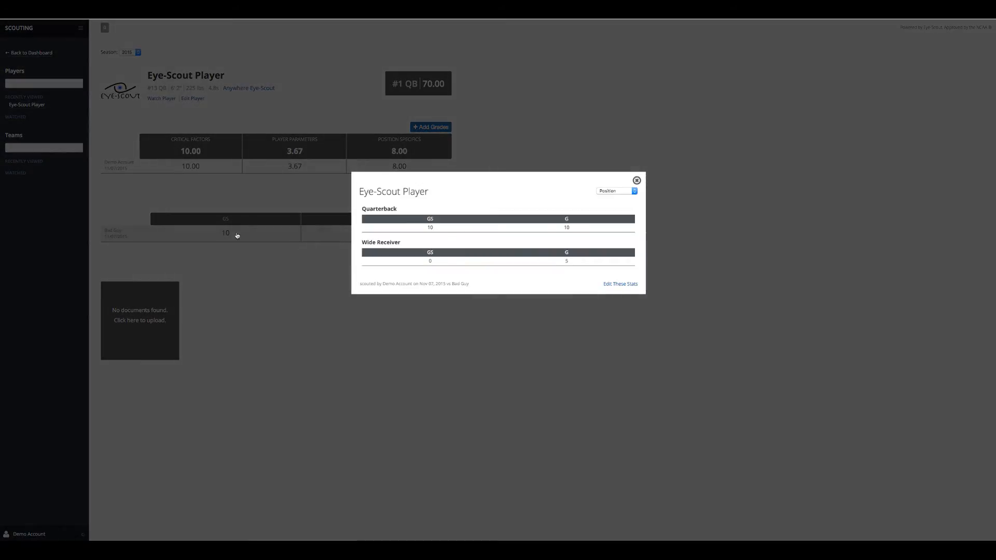
{"action": "left_click", "coordinate": [638, 181]}
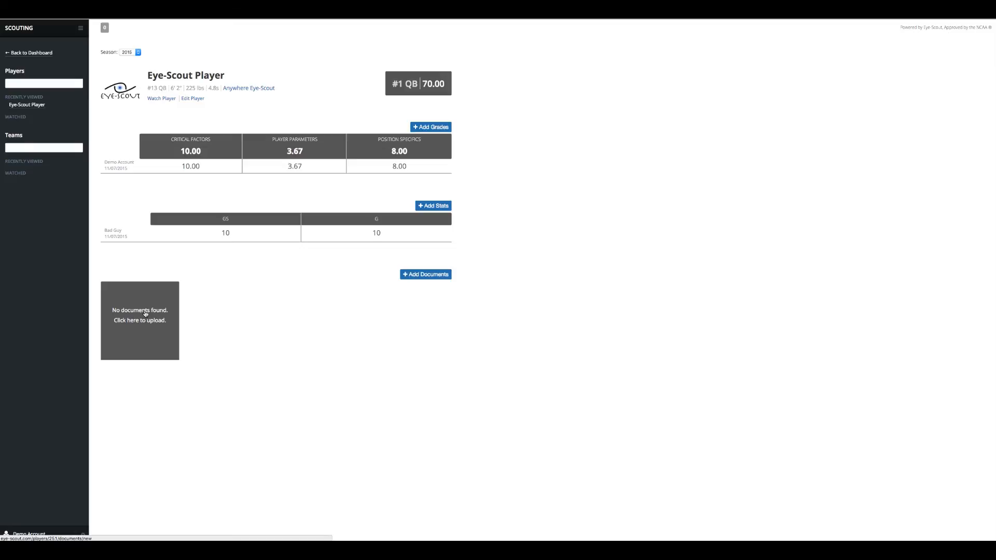
Upload Logo.jpeg to the player's documents
{"action": "left_click", "coordinate": [413, 275]}
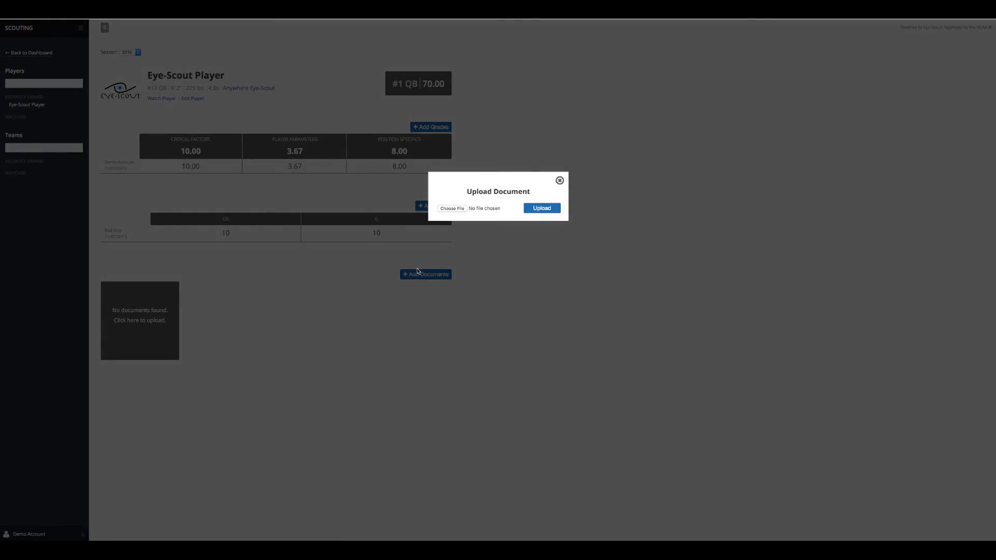
{"action": "left_click", "coordinate": [457, 212]}
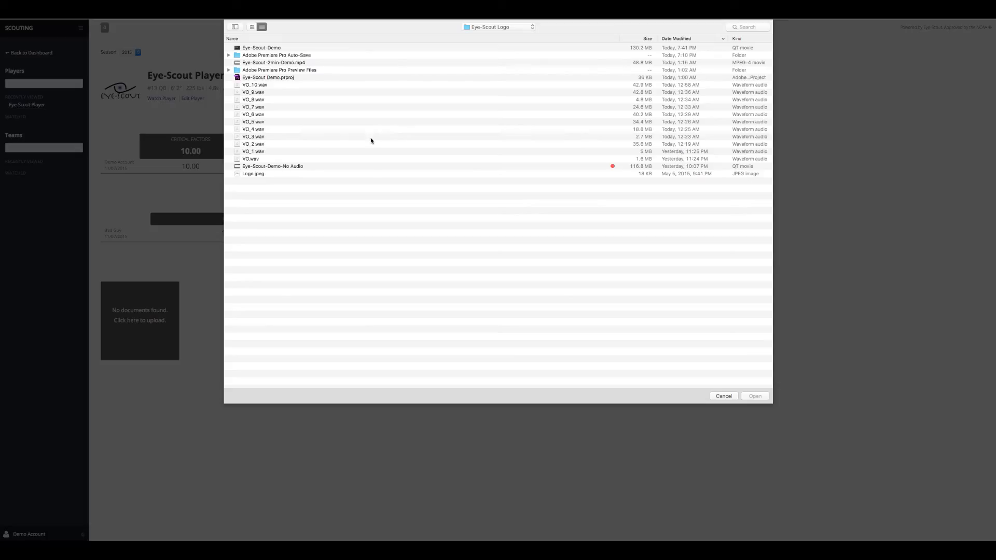
{"action": "left_click", "coordinate": [252, 174]}
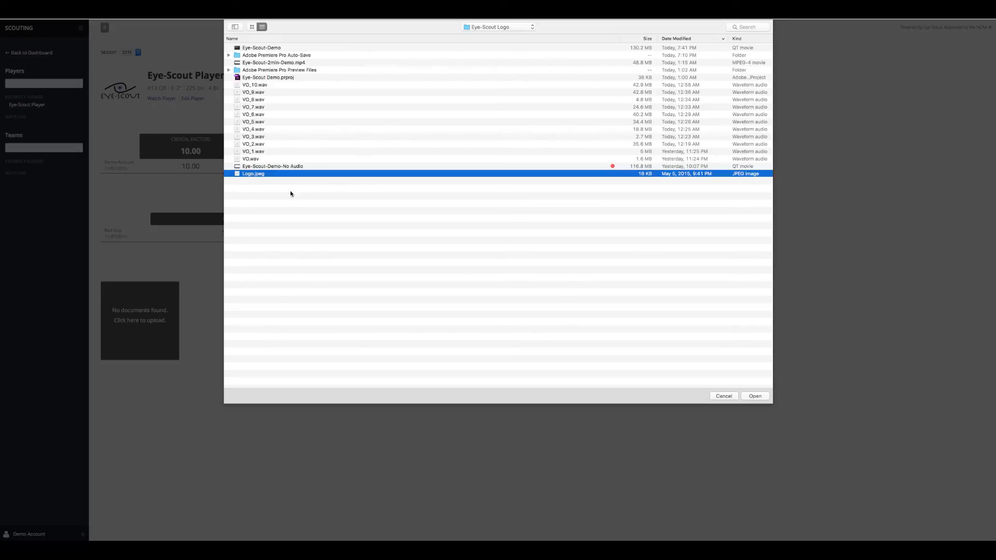
{"action": "left_click", "coordinate": [762, 397]}
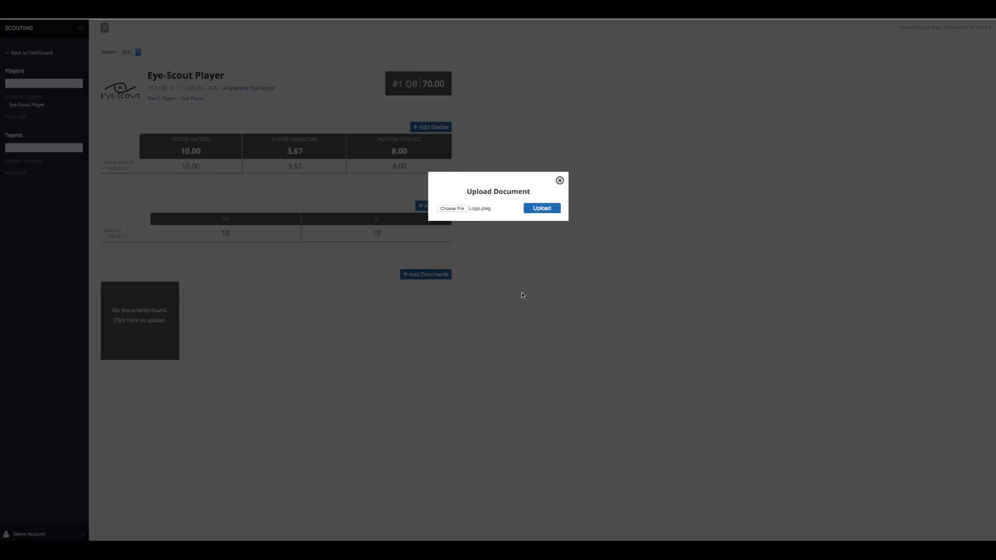
{"action": "left_click", "coordinate": [549, 207]}
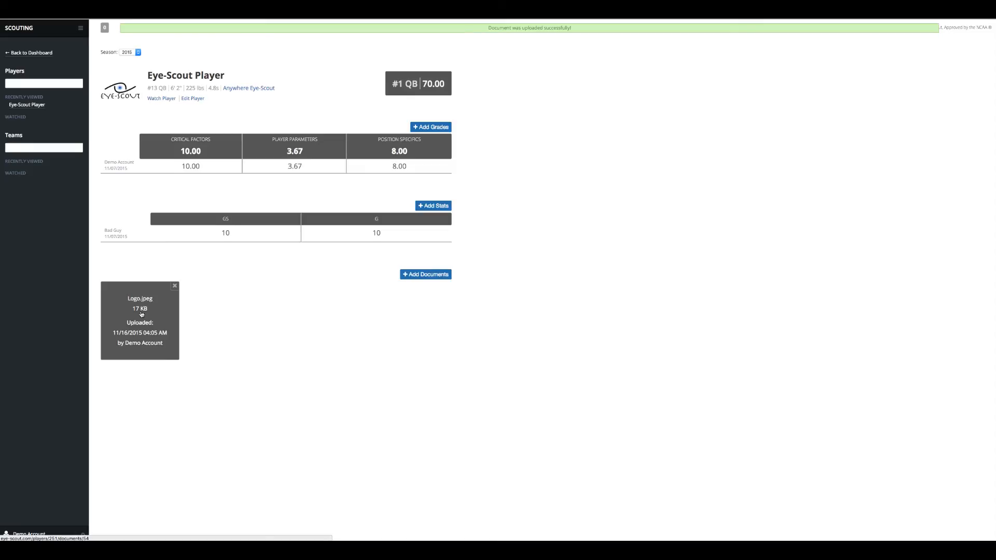
Upload a second copy of Logo.jpeg so two document cards appear
{"action": "left_click", "coordinate": [434, 276]}
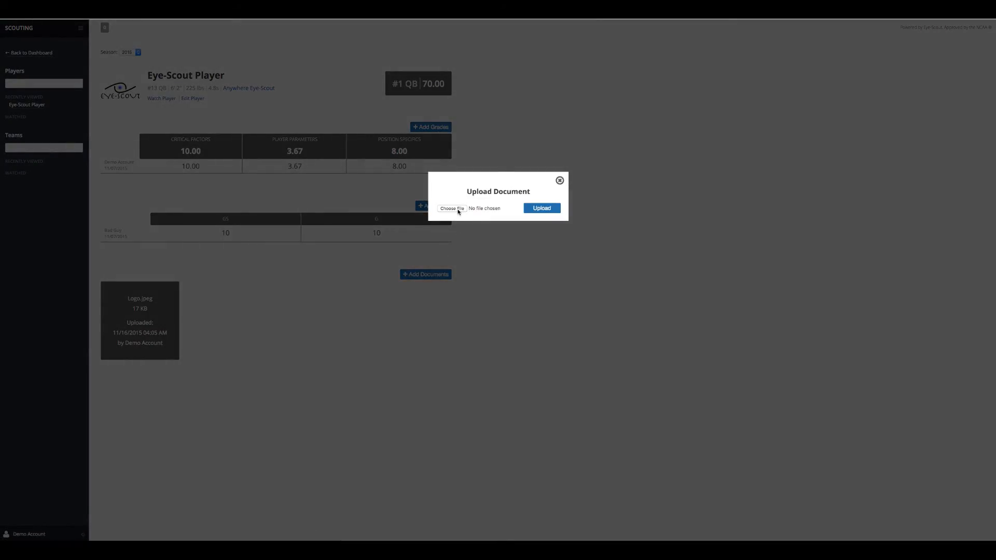
{"action": "left_click", "coordinate": [459, 210]}
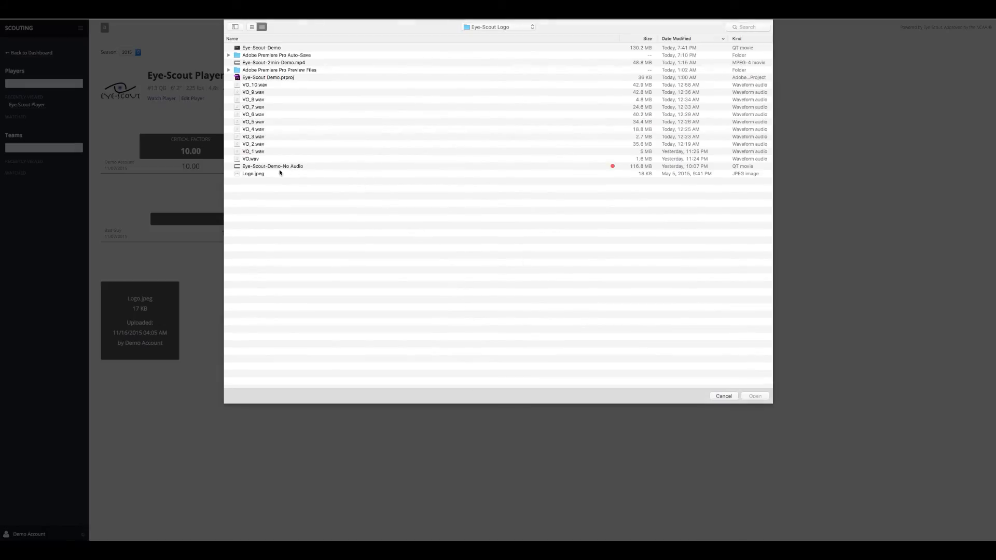
{"action": "left_click", "coordinate": [249, 173]}
{"action": "left_click", "coordinate": [768, 397]}
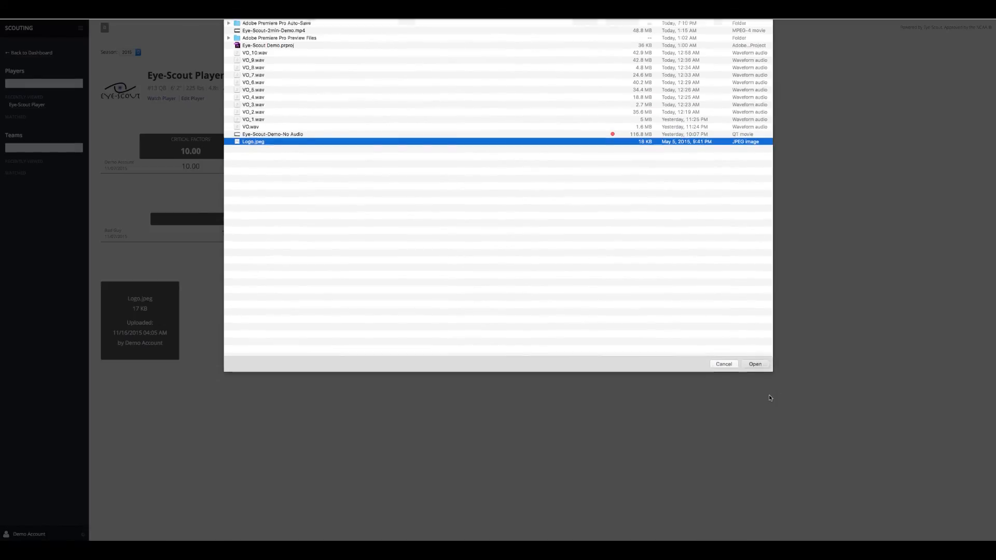
{"action": "left_click", "coordinate": [542, 208]}
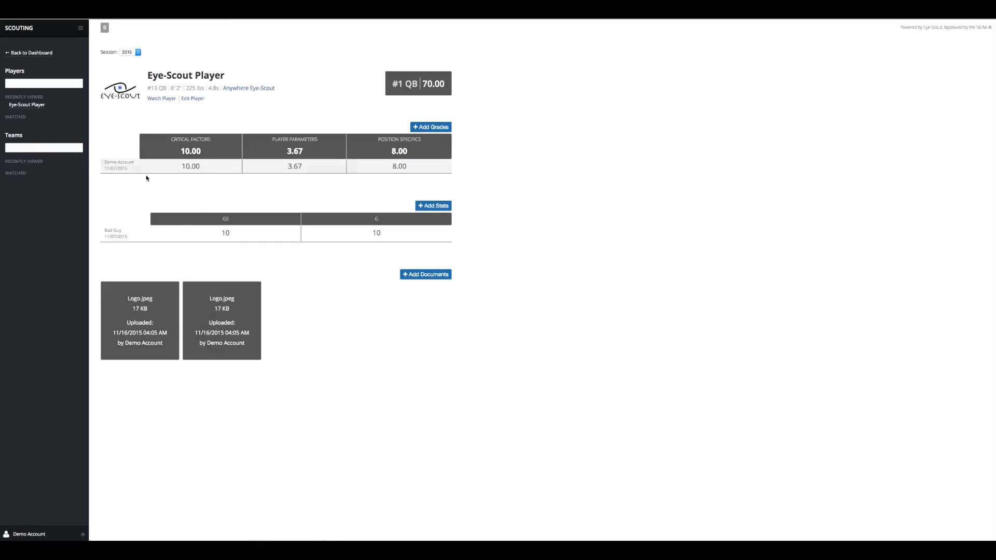
Start a new grade entry, setting quarterback Respects Authority to 7 and Coordination to 8
{"action": "left_click", "coordinate": [432, 127]}
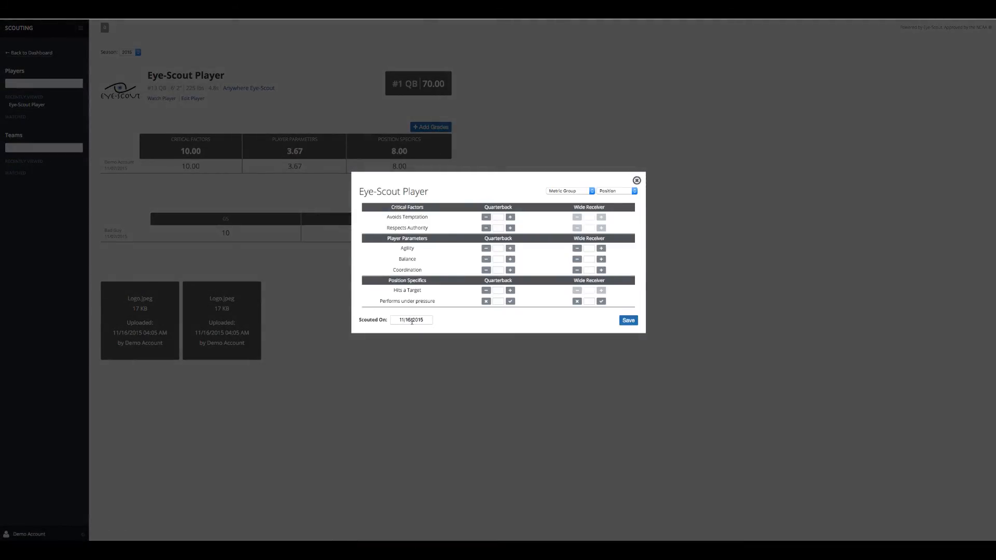
{"action": "left_click", "coordinate": [499, 216]}
{"action": "left_click", "coordinate": [498, 229]}
{"action": "type", "text": "7"}
{"action": "left_click", "coordinate": [501, 249]}
{"action": "left_click", "coordinate": [509, 260]}
{"action": "double_click", "coordinate": [500, 260]}
{"action": "left_click", "coordinate": [499, 271]}
{"action": "type", "text": "8"}
Give receiver Agility 7 and Coordination 8, QB Hits a Target 8, check both under-pressure boxes, and save
{"action": "left_click", "coordinate": [591, 249]}
{"action": "type", "text": "7"}
{"action": "left_click", "coordinate": [590, 269]}
{"action": "type", "text": "8"}
{"action": "left_click", "coordinate": [499, 291]}
{"action": "type", "text": "8"}
{"action": "left_click", "coordinate": [511, 301]}
{"action": "left_click", "coordinate": [601, 302]}
{"action": "left_click", "coordinate": [633, 325]}
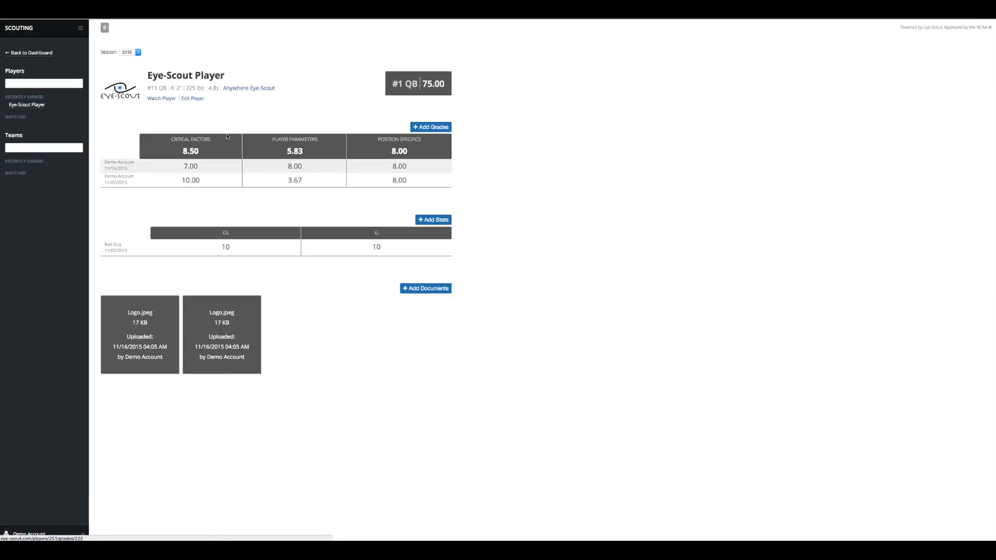
Watch then unwatch the player, keep the 2015 season, and open the app sections menu
{"action": "left_click", "coordinate": [162, 99]}
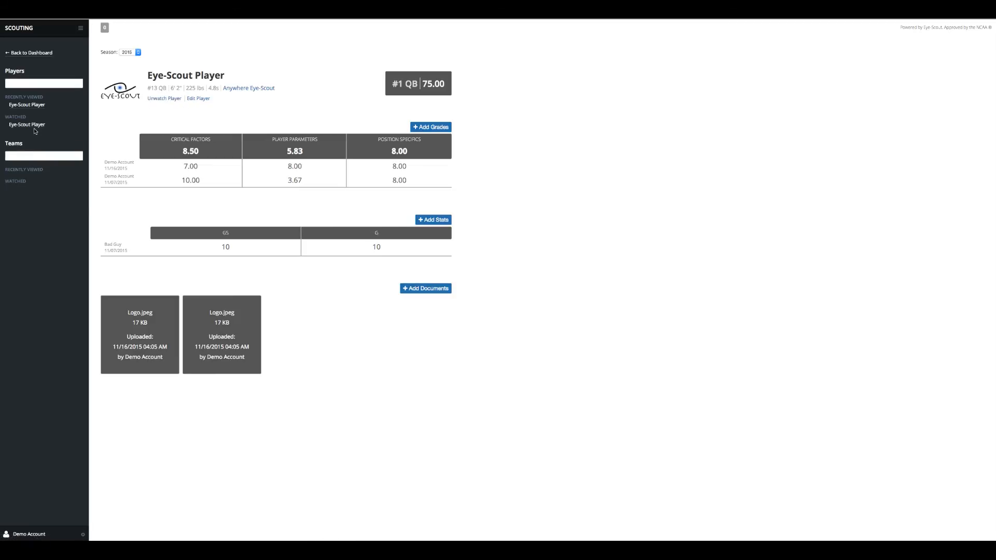
{"action": "left_click", "coordinate": [156, 100]}
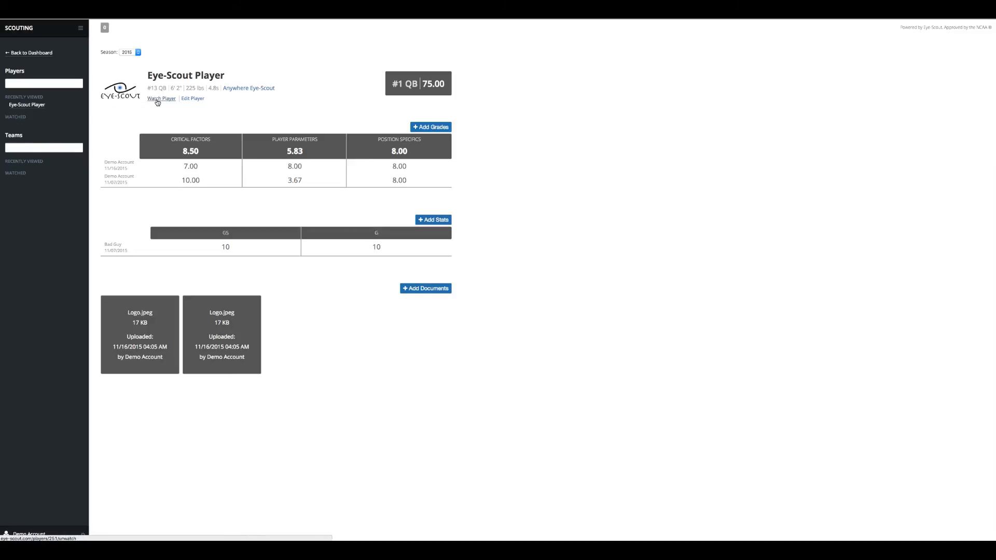
{"action": "left_click", "coordinate": [138, 52]}
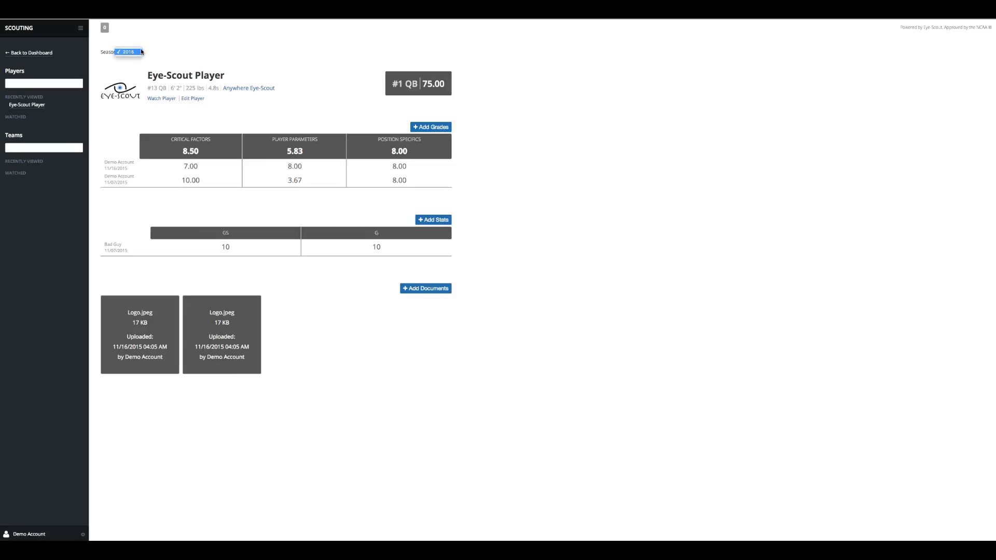
{"action": "left_click", "coordinate": [169, 52]}
{"action": "left_click", "coordinate": [80, 30]}
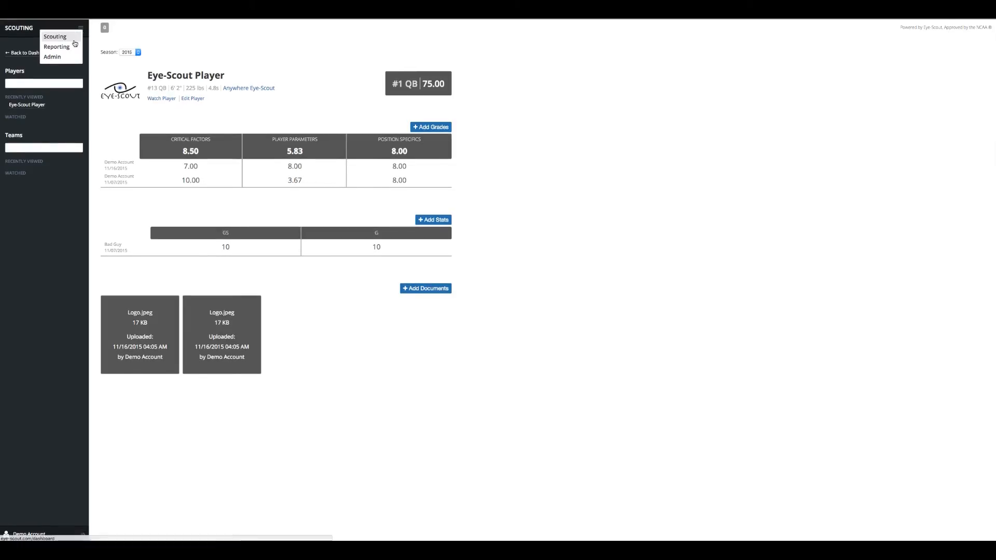
In Reporting, filter players to Quarterback on the Eye-Scout team, covering all players
{"action": "left_click", "coordinate": [71, 45]}
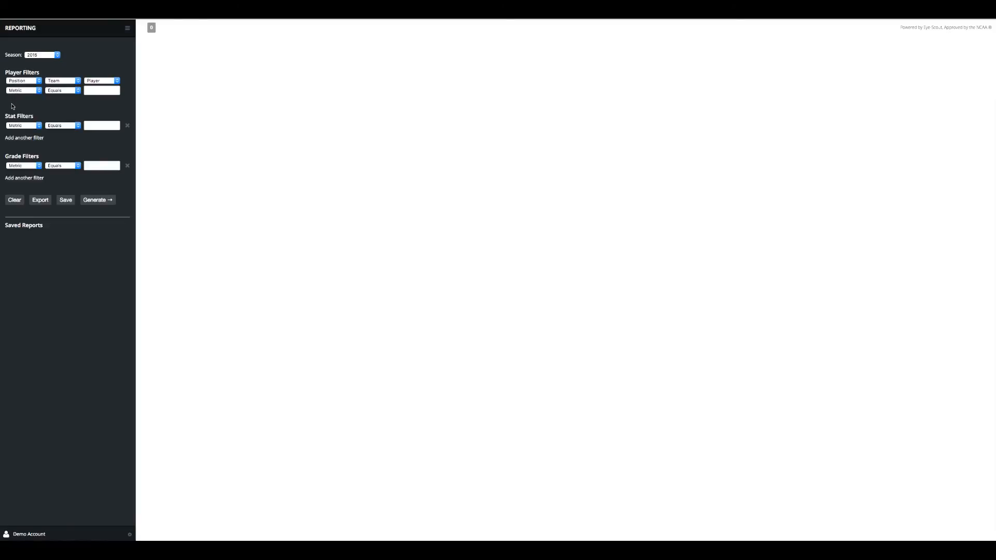
{"action": "left_click", "coordinate": [40, 82]}
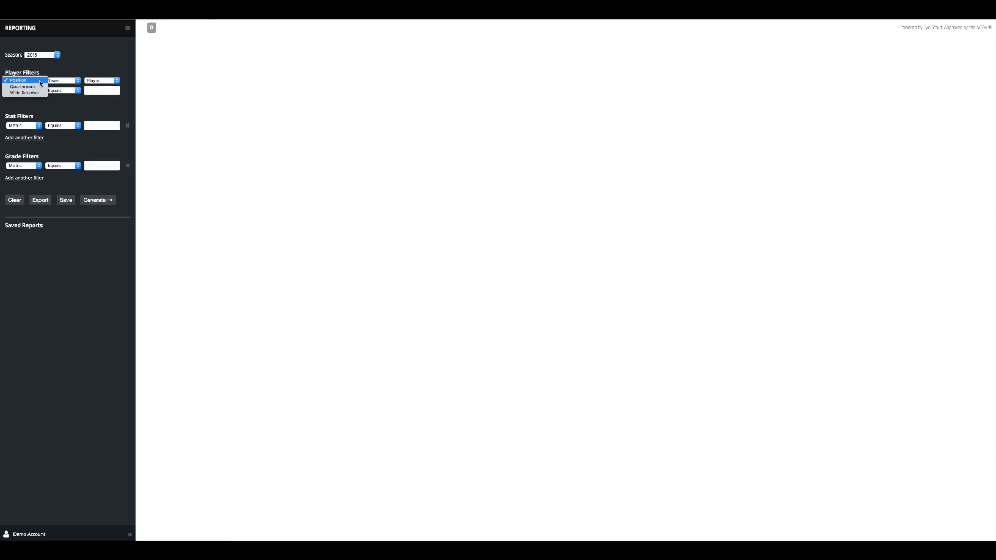
{"action": "left_click", "coordinate": [26, 86]}
{"action": "left_click", "coordinate": [77, 82]}
{"action": "left_click", "coordinate": [60, 93]}
{"action": "left_click", "coordinate": [107, 80]}
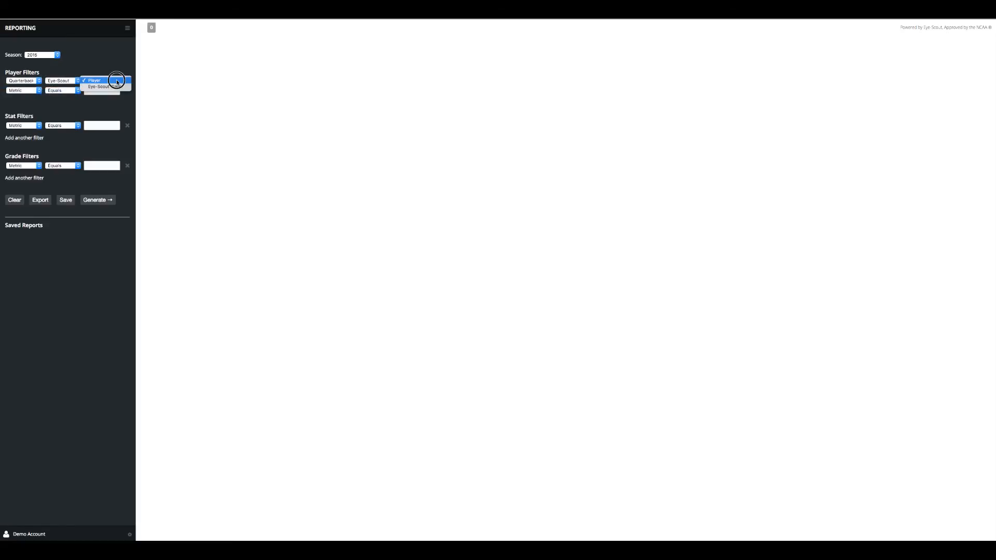
{"action": "left_click", "coordinate": [101, 81]}
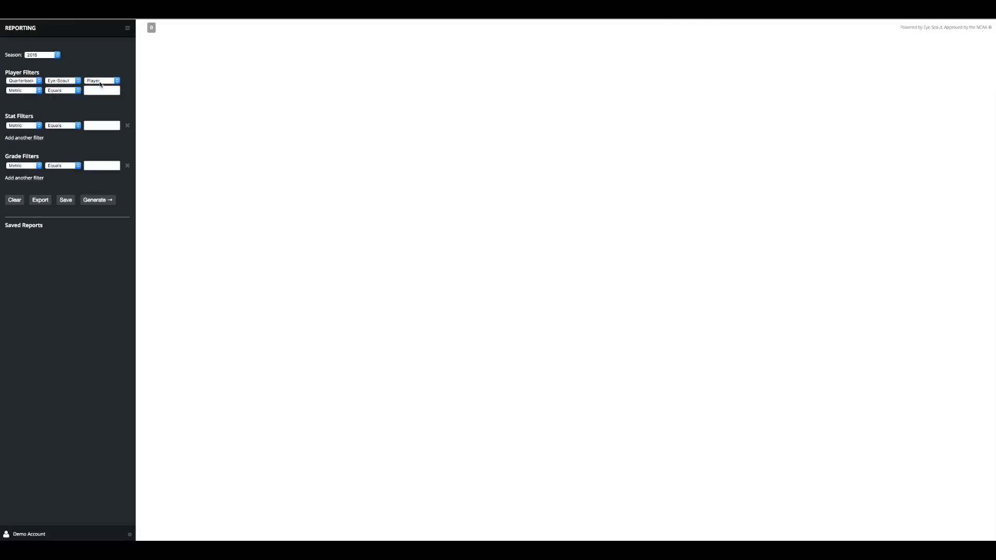
Try a Speed greater-than player filter, then reset and clear it
{"action": "left_click", "coordinate": [38, 91]}
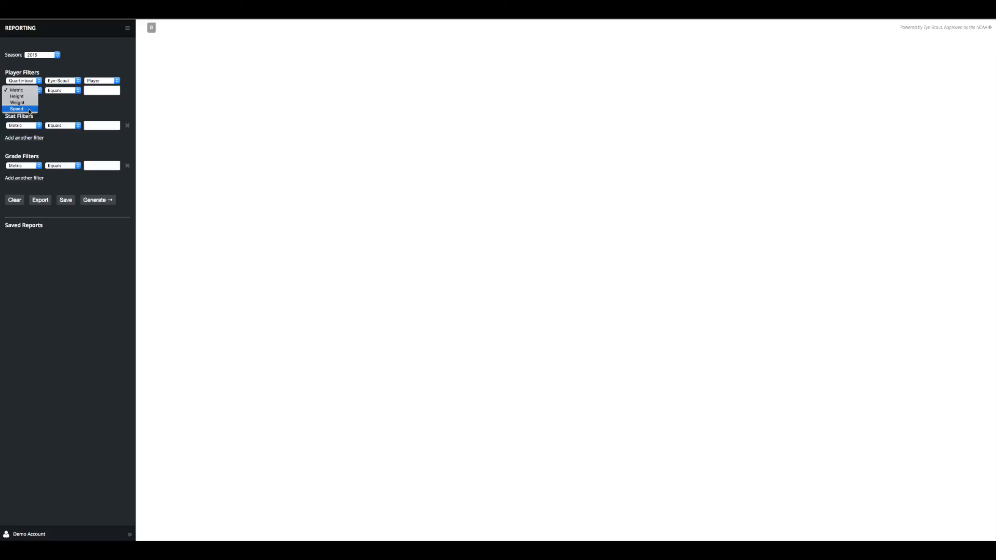
{"action": "left_click", "coordinate": [30, 111]}
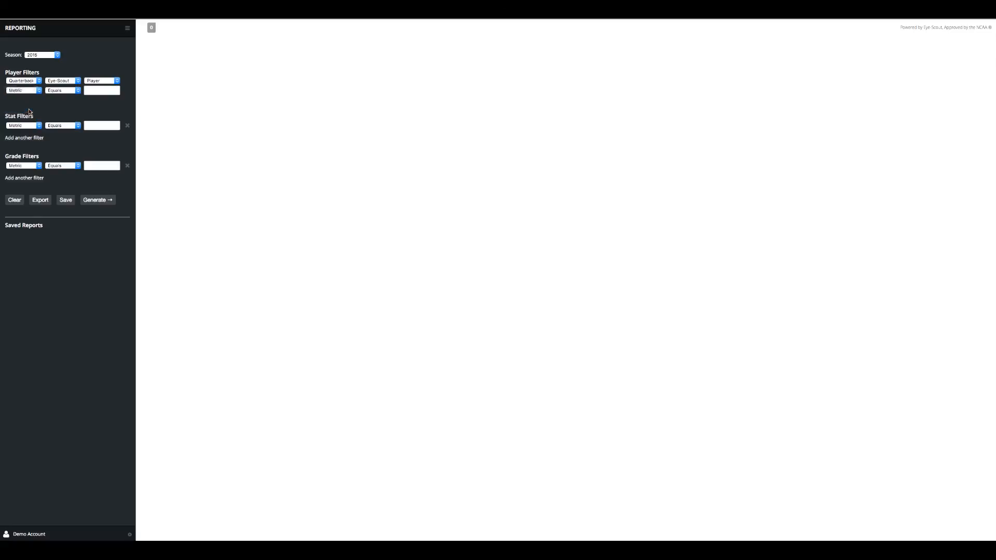
{"action": "left_click", "coordinate": [76, 91]}
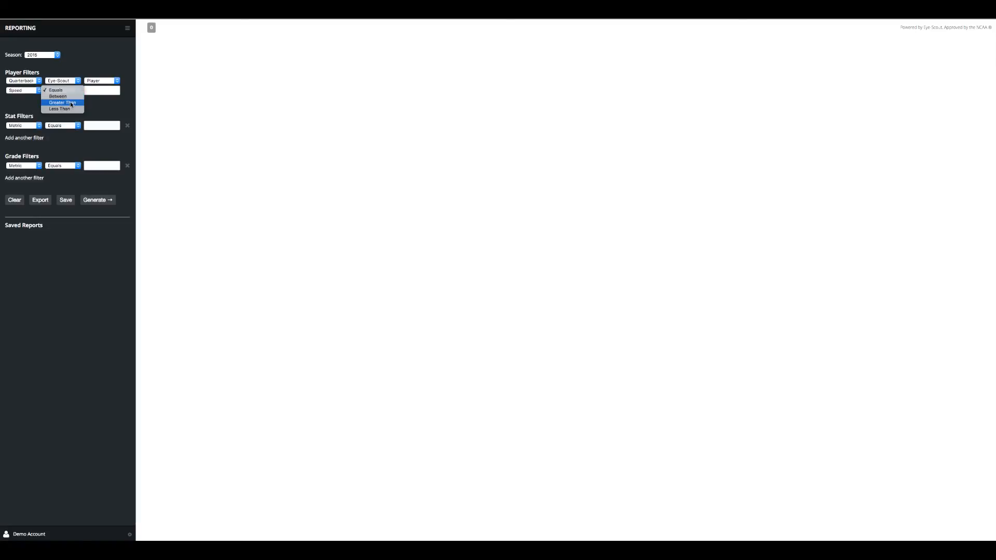
{"action": "left_click", "coordinate": [70, 102]}
{"action": "left_click", "coordinate": [90, 93]}
{"action": "type", "text": "4.5"}
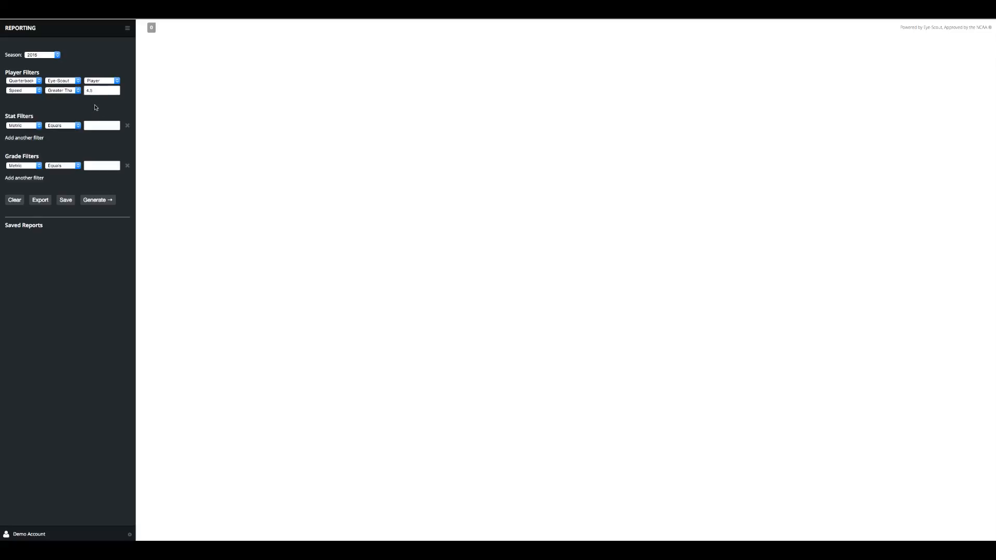
{"action": "left_click_drag", "start_coordinate": [102, 92], "coordinate": [82, 90]}
{"action": "left_click", "coordinate": [77, 90]}
{"action": "left_click", "coordinate": [69, 78]}
{"action": "left_click", "coordinate": [36, 93]}
{"action": "left_click", "coordinate": [20, 70]}
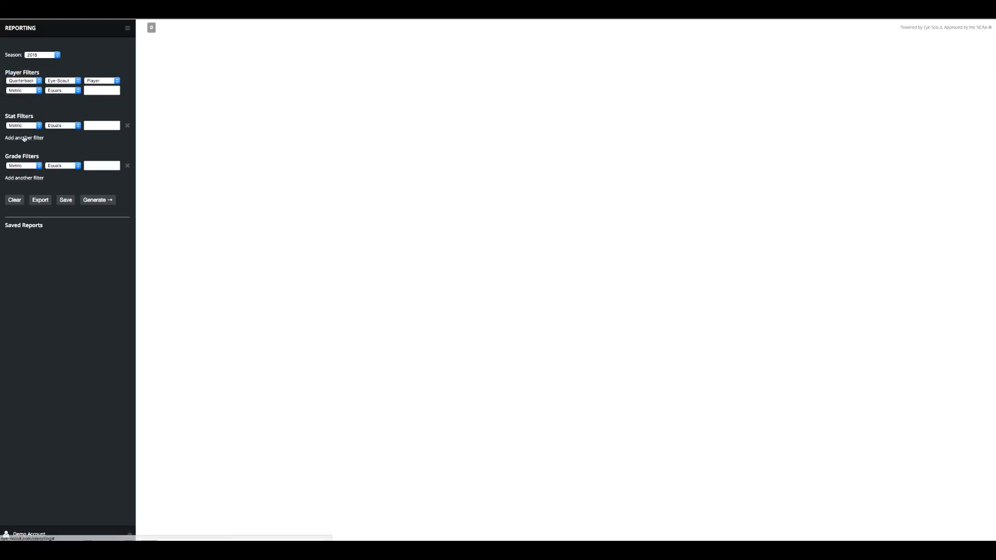
Add stat filters Games Played greater than 2 and Games Started greater than 3
{"action": "left_click", "coordinate": [35, 127]}
{"action": "left_click", "coordinate": [36, 133]}
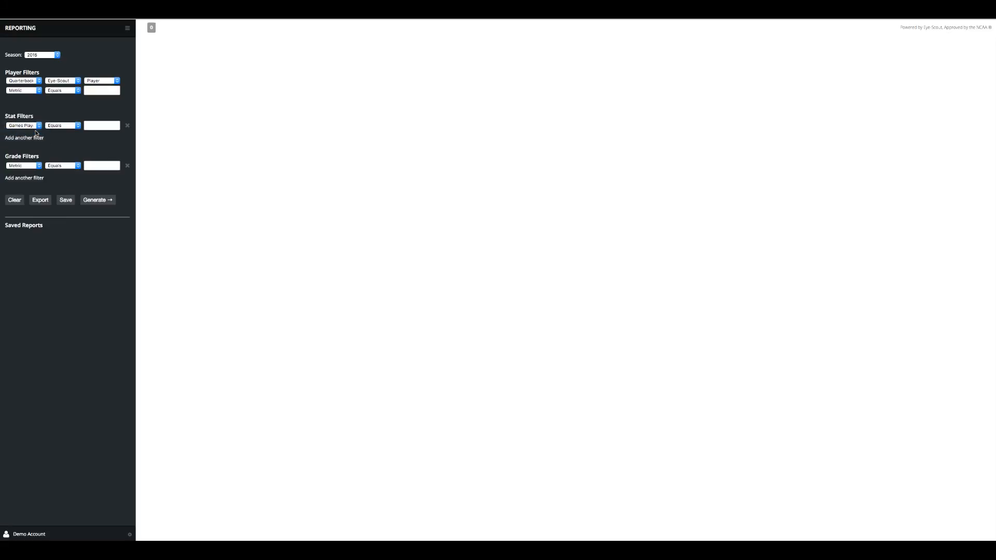
{"action": "left_click", "coordinate": [77, 127]}
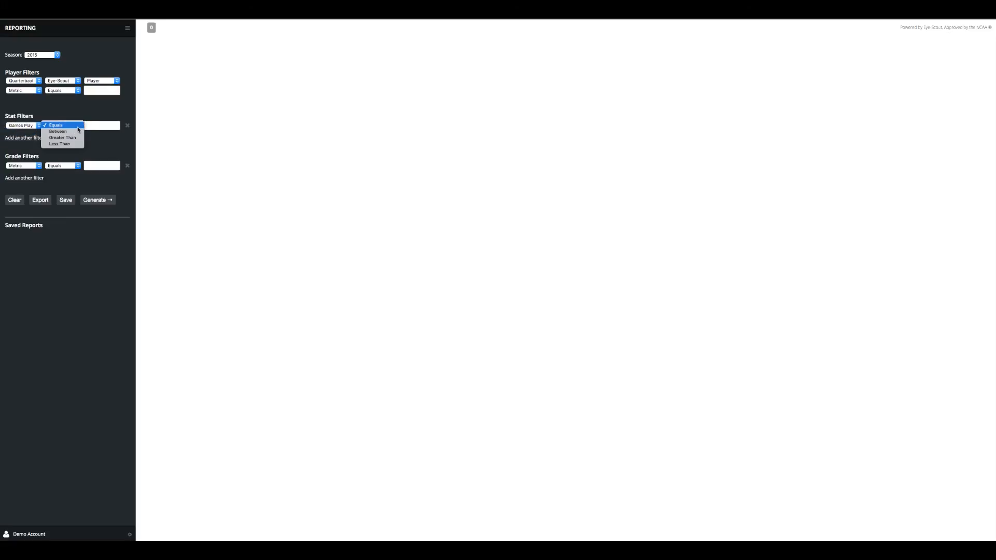
{"action": "left_click", "coordinate": [71, 126]}
{"action": "left_click", "coordinate": [95, 126]}
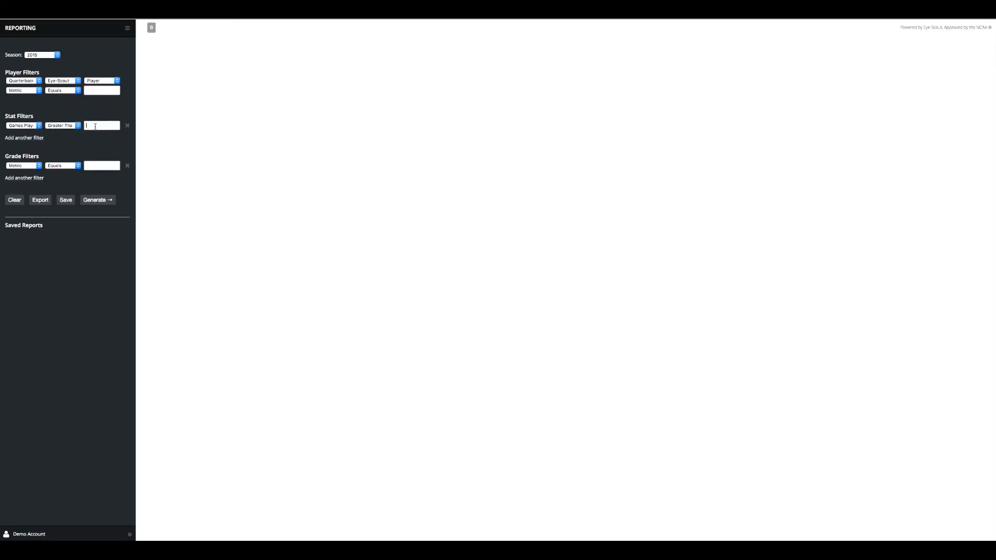
{"action": "type", "text": "2"}
{"action": "key", "text": "Escape"}
{"action": "left_click", "coordinate": [24, 138]}
{"action": "left_click", "coordinate": [26, 139]}
{"action": "left_click", "coordinate": [24, 150]}
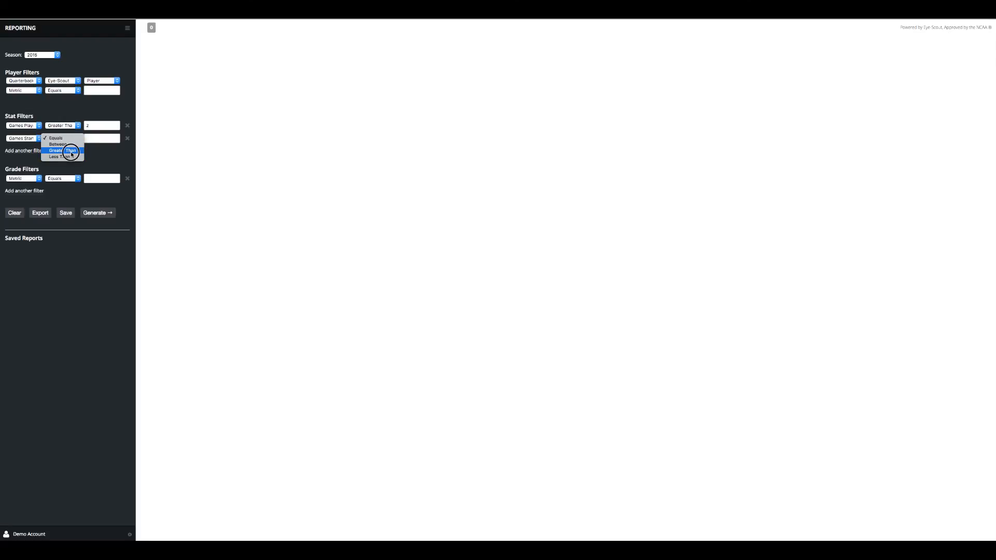
{"action": "left_click", "coordinate": [105, 139]}
{"action": "left_click", "coordinate": [105, 138]}
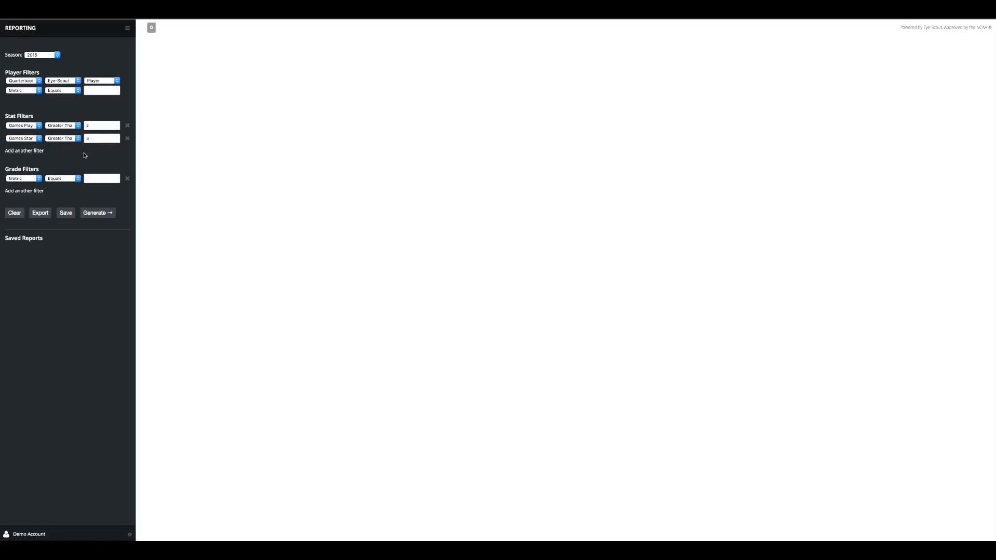
Add a grade filter requiring Hits a Target greater than a suggested value
{"action": "left_click", "coordinate": [38, 180]}
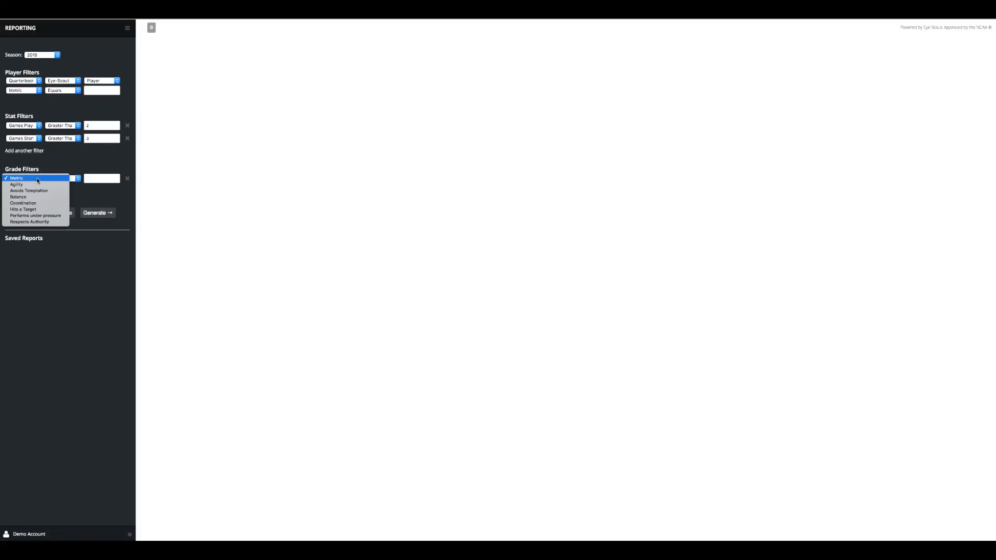
{"action": "left_click", "coordinate": [25, 209]}
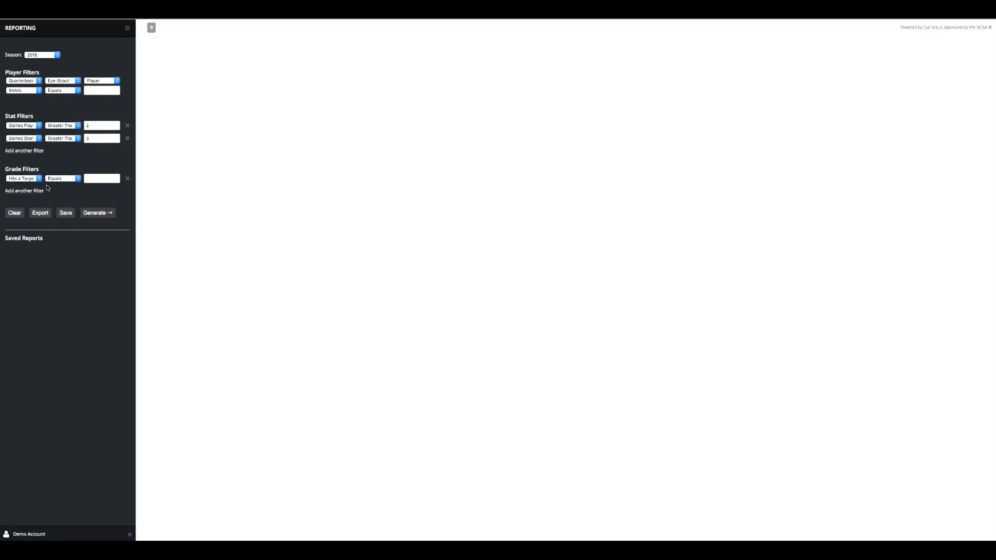
{"action": "left_click", "coordinate": [72, 178]}
{"action": "left_click", "coordinate": [71, 190]}
{"action": "left_click", "coordinate": [94, 179]}
{"action": "left_click", "coordinate": [94, 179]}
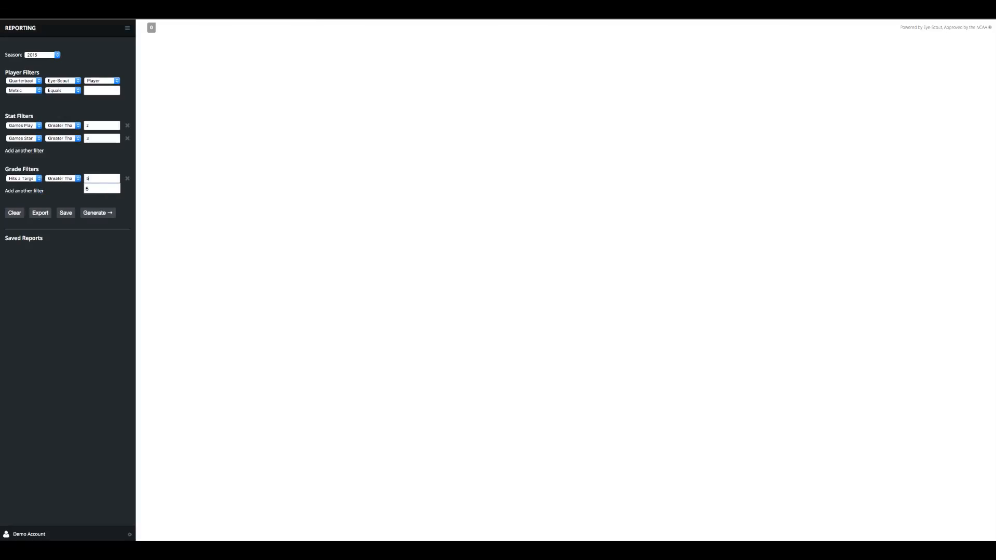
{"action": "left_click", "coordinate": [89, 189]}
Generate the filtered QB report and begin saving it
{"action": "left_click", "coordinate": [94, 214]}
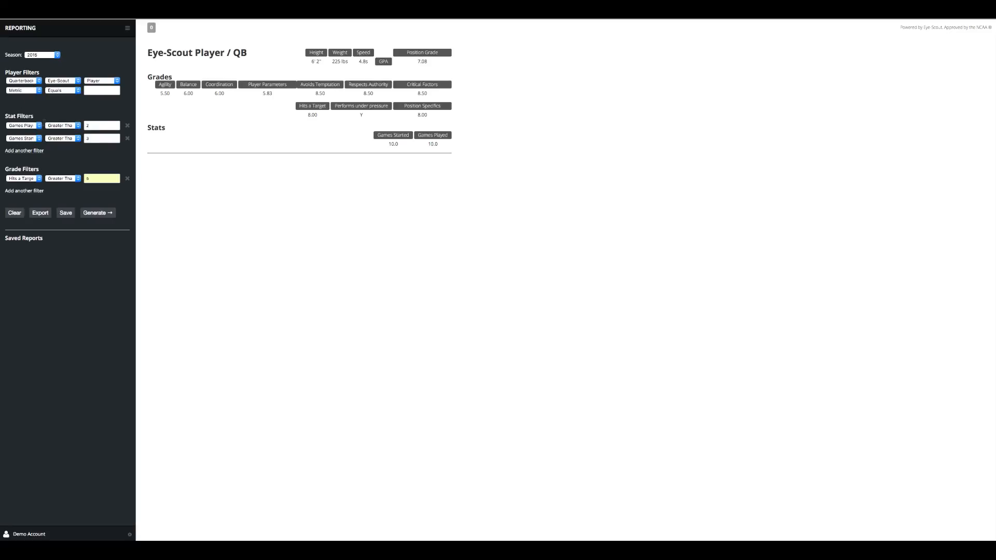
{"action": "left_click", "coordinate": [64, 211]}
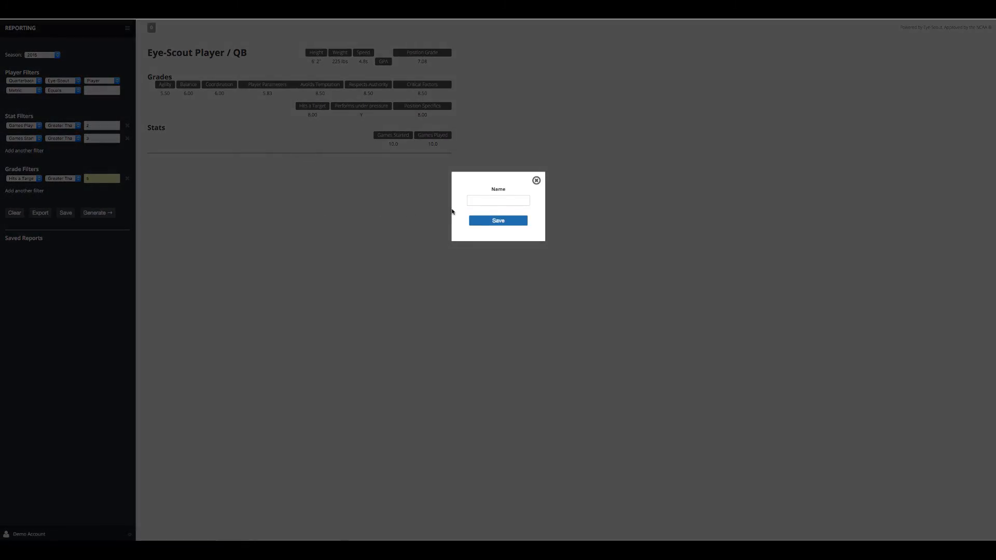
Save the report as 'Report 1' and bring up its export choices
{"action": "left_click", "coordinate": [483, 201]}
{"action": "type", "text": "Report 1"}
{"action": "left_click", "coordinate": [490, 222]}
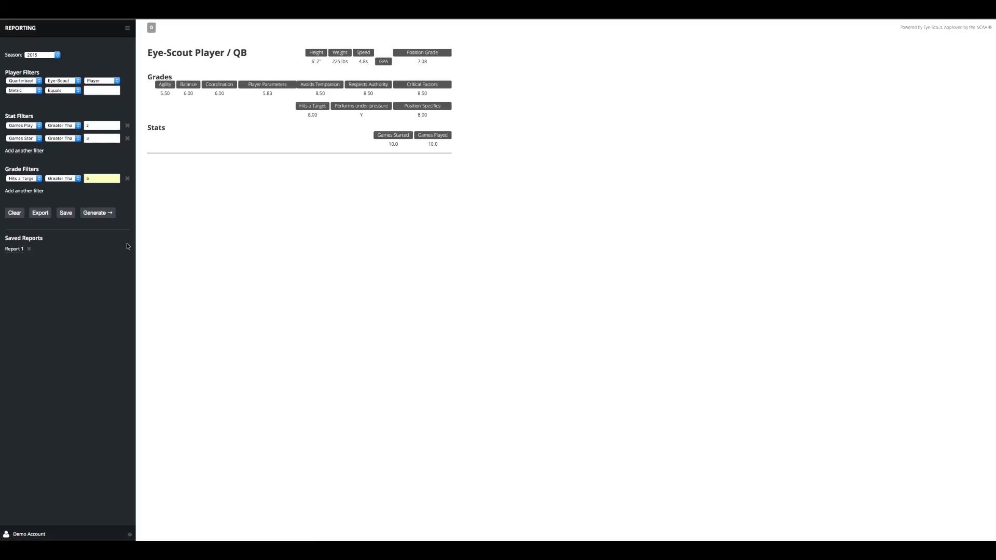
{"action": "left_click", "coordinate": [41, 213]}
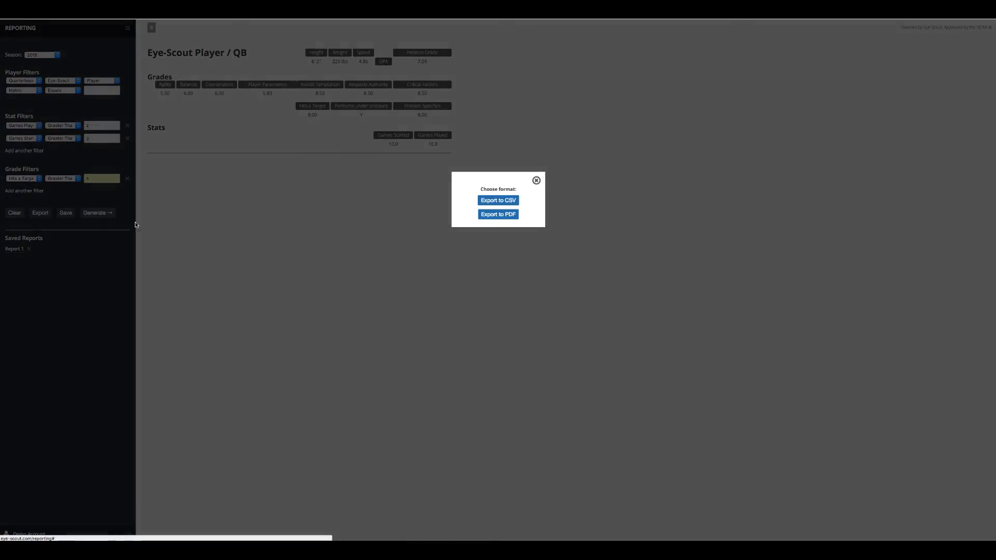
Export to CSV, widen columns A, F and P in Excel, then close without saving
{"action": "left_click", "coordinate": [512, 202]}
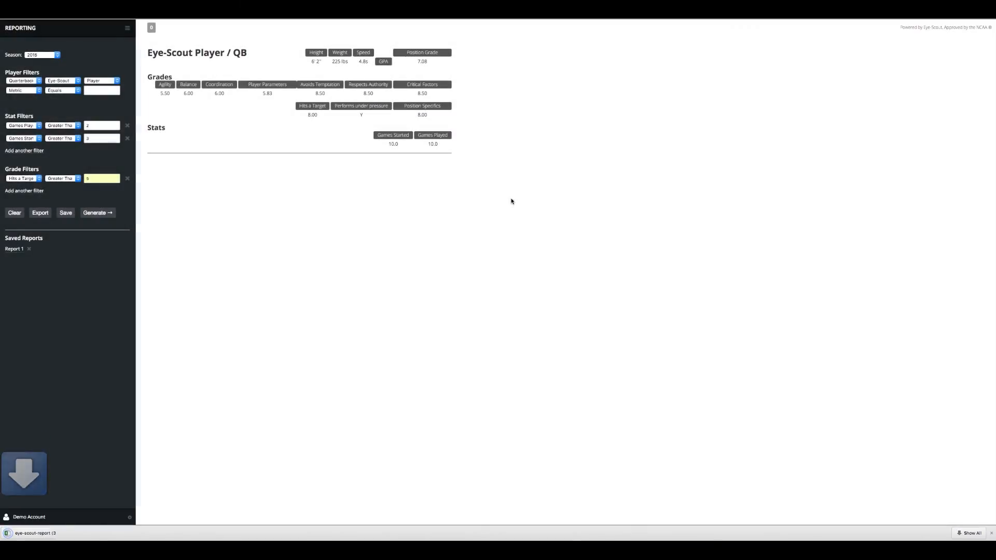
{"action": "left_click", "coordinate": [36, 534]}
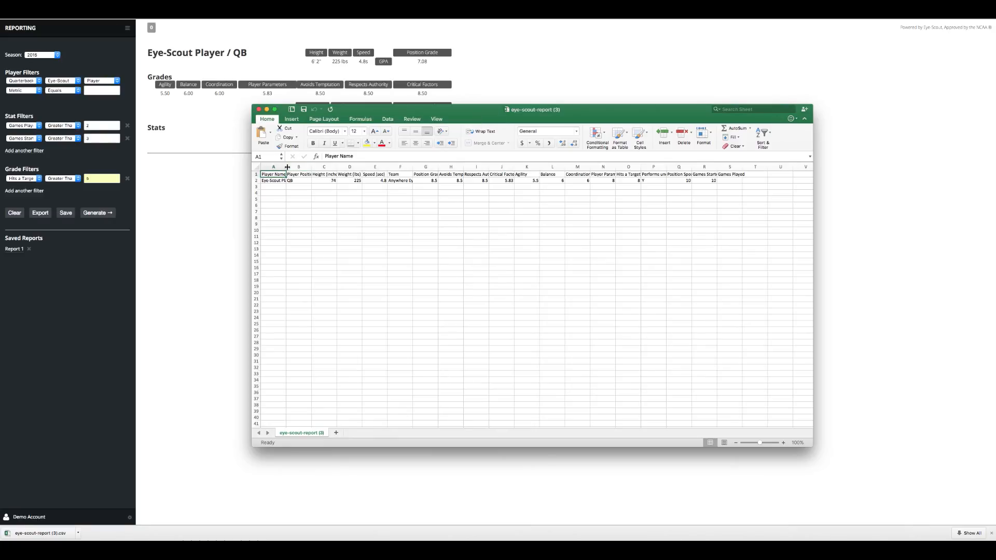
{"action": "double_click", "coordinate": [287, 167]}
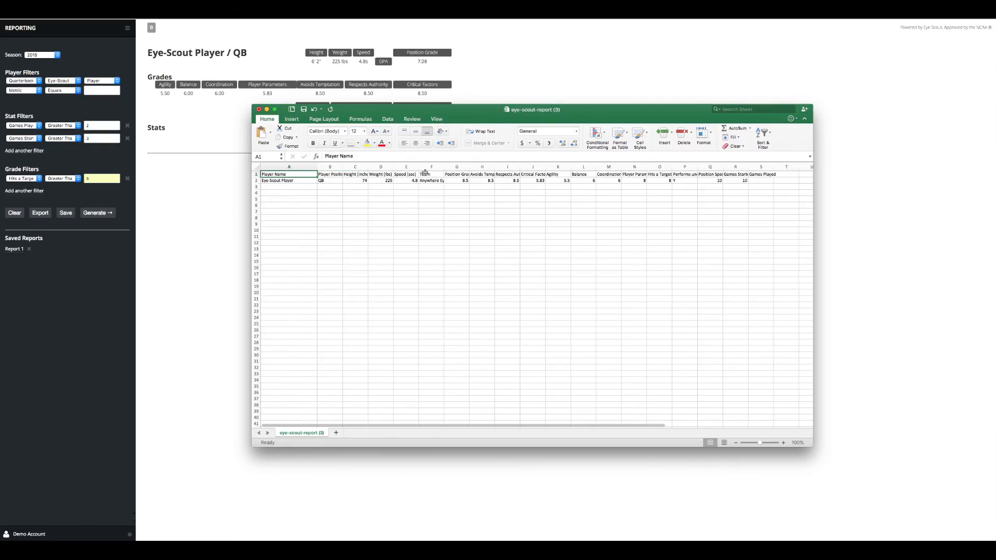
{"action": "left_click_drag", "start_coordinate": [445, 167], "coordinate": [456, 167]}
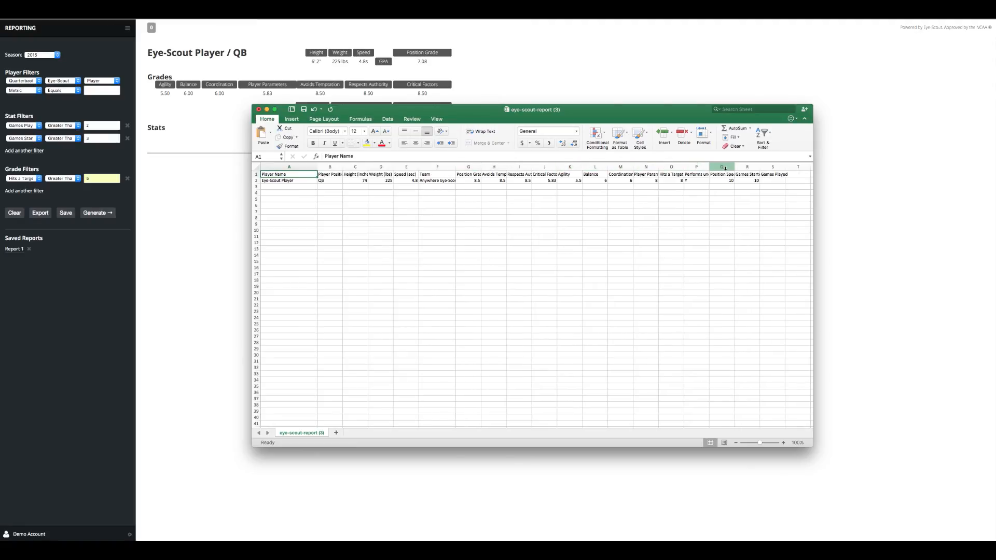
{"action": "left_click_drag", "start_coordinate": [710, 167], "coordinate": [720, 167]}
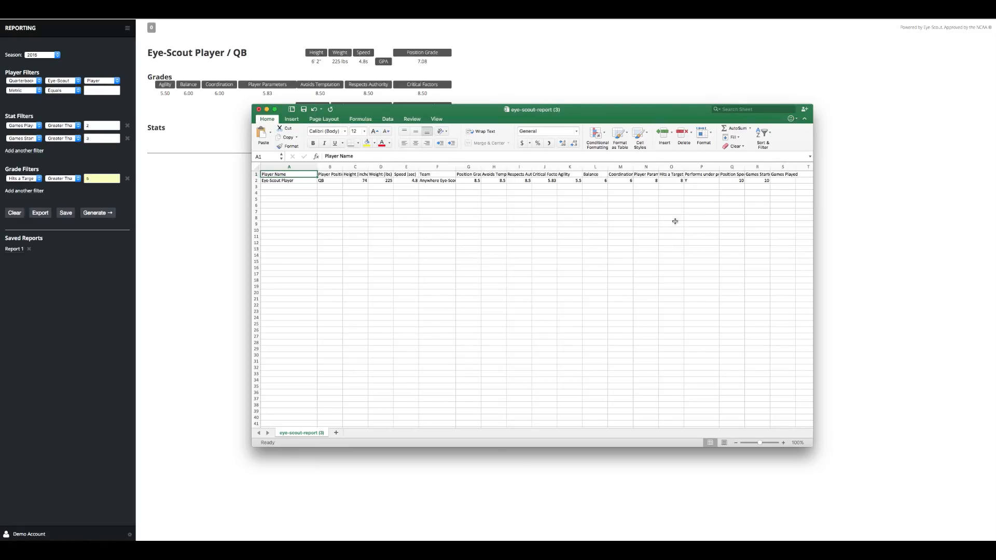
{"action": "left_click", "coordinate": [259, 109]}
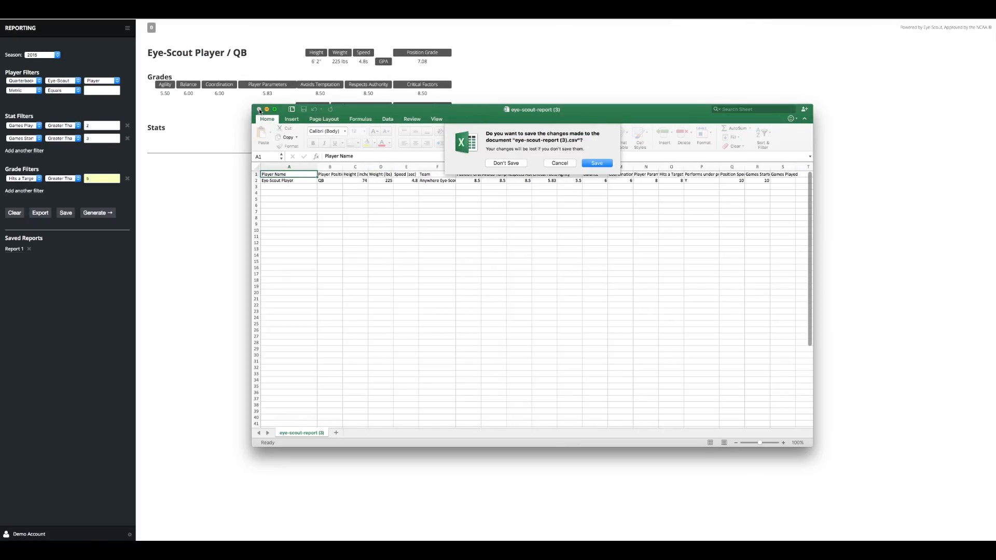
{"action": "left_click", "coordinate": [503, 164]}
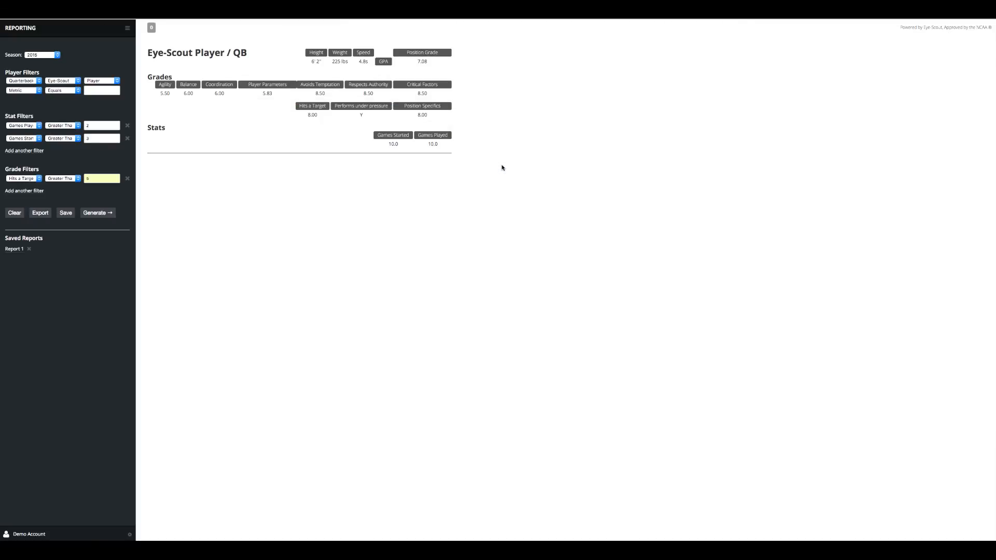
Begin saving the report under the name 'PDF', then cancel the naming dialog
{"action": "left_click", "coordinate": [66, 214]}
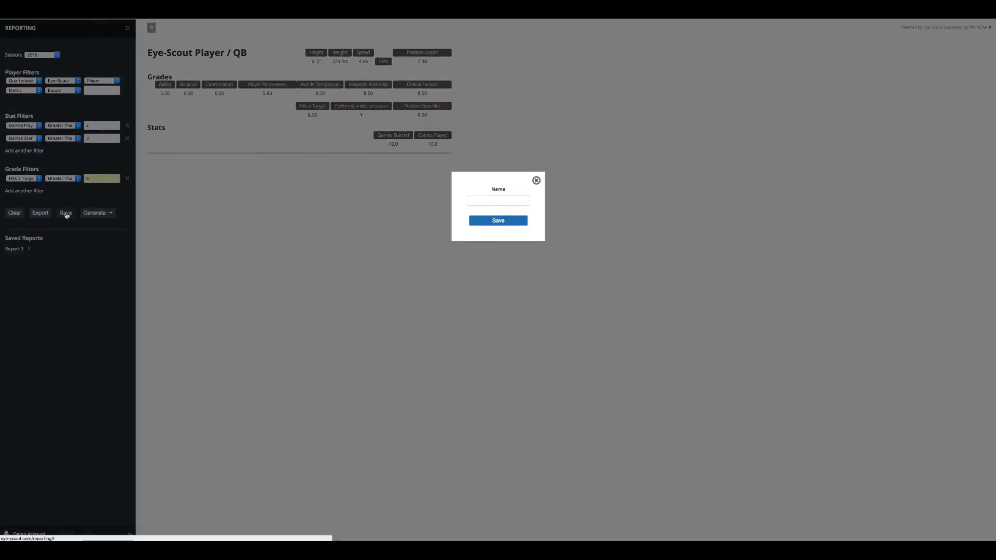
{"action": "left_click", "coordinate": [490, 202]}
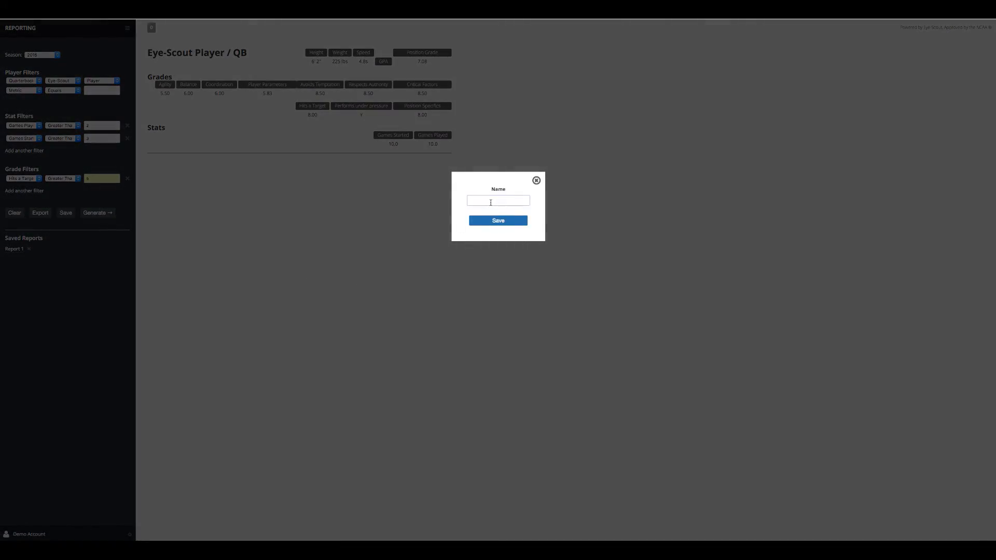
{"action": "type", "text": "PDF"}
{"action": "left_click", "coordinate": [536, 182]}
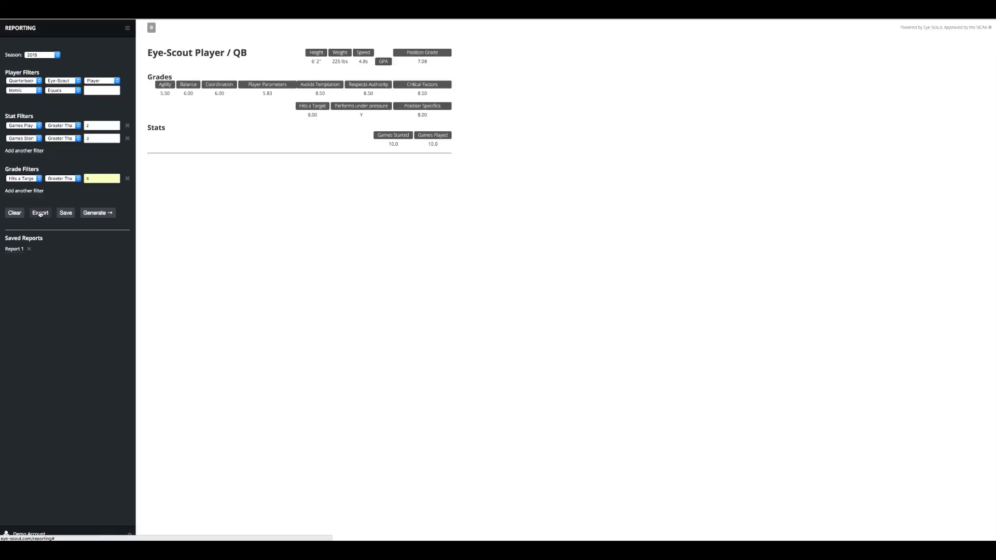
Export the report to PDF, open the download, and return to the sections menu
{"action": "left_click", "coordinate": [40, 214]}
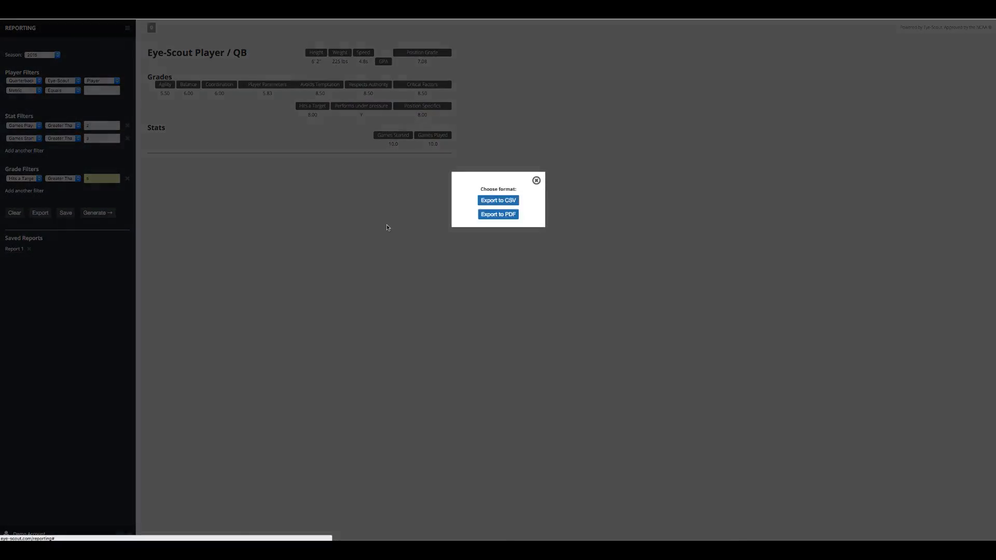
{"action": "left_click", "coordinate": [497, 214]}
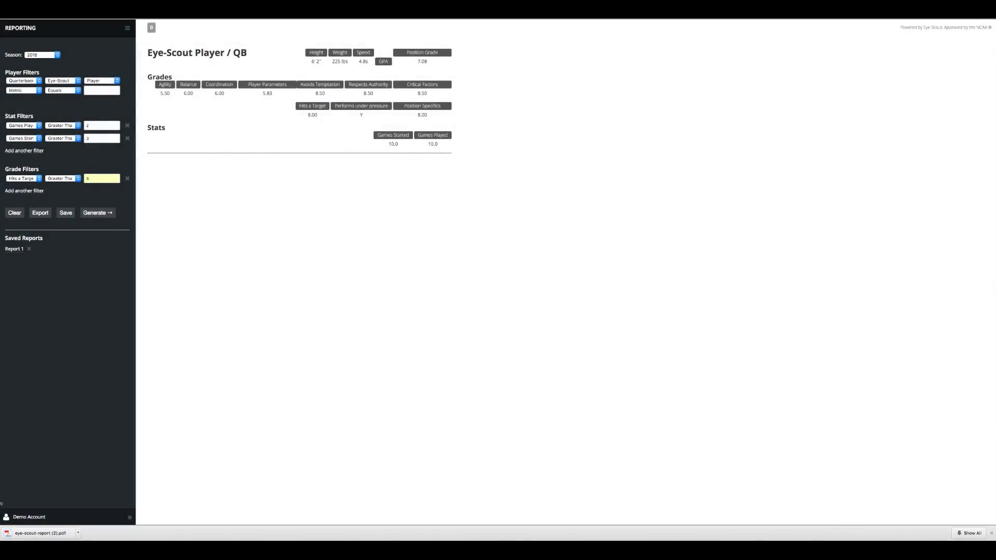
{"action": "left_click", "coordinate": [23, 537]}
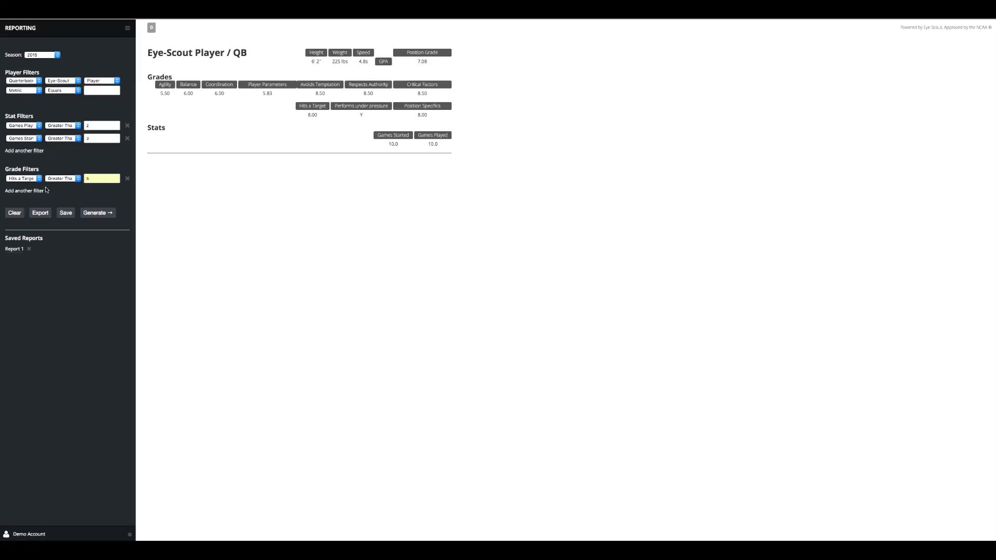
{"action": "left_click", "coordinate": [127, 27]}
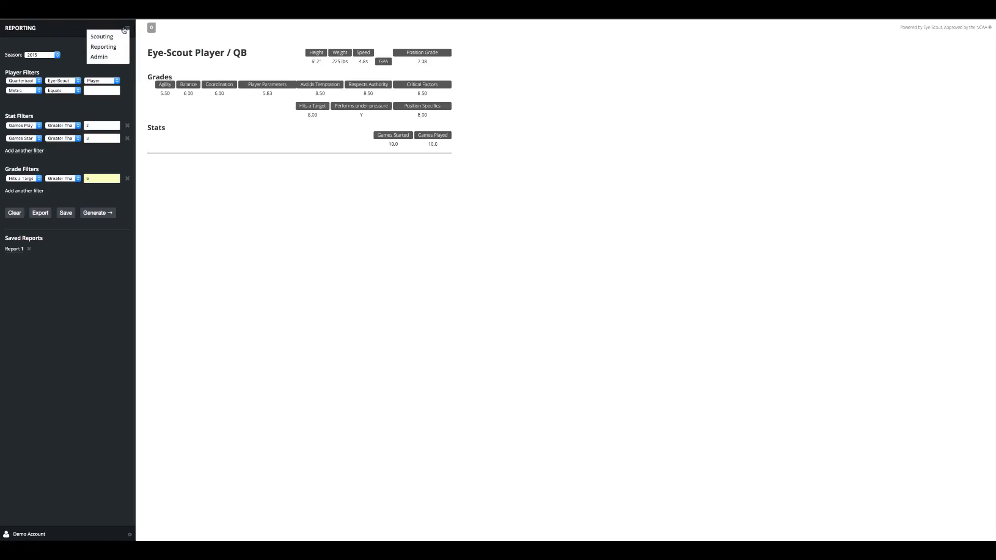
Open Admin Grade Metrics keeping Demo Grade Set, and close the new metric set form
{"action": "left_click", "coordinate": [110, 58]}
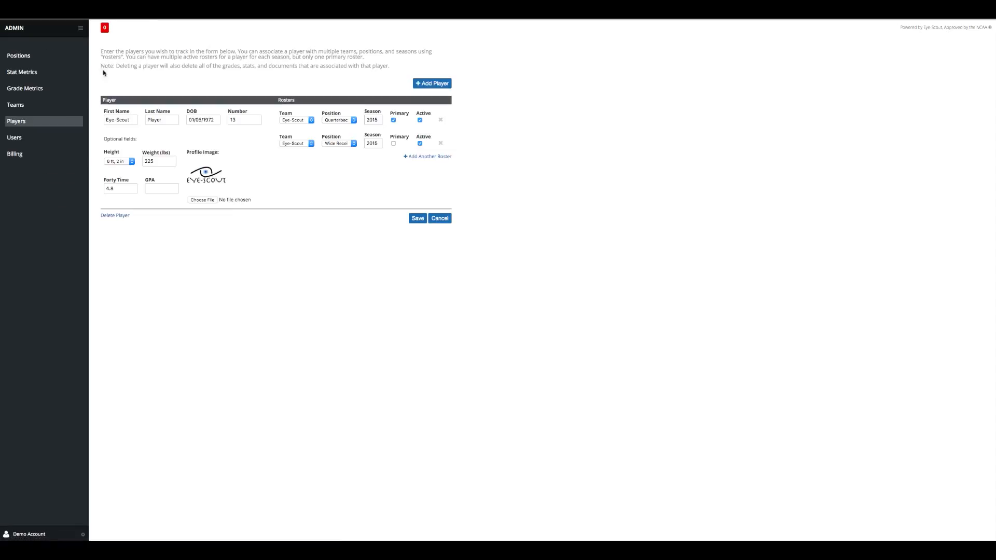
{"action": "left_click", "coordinate": [34, 90]}
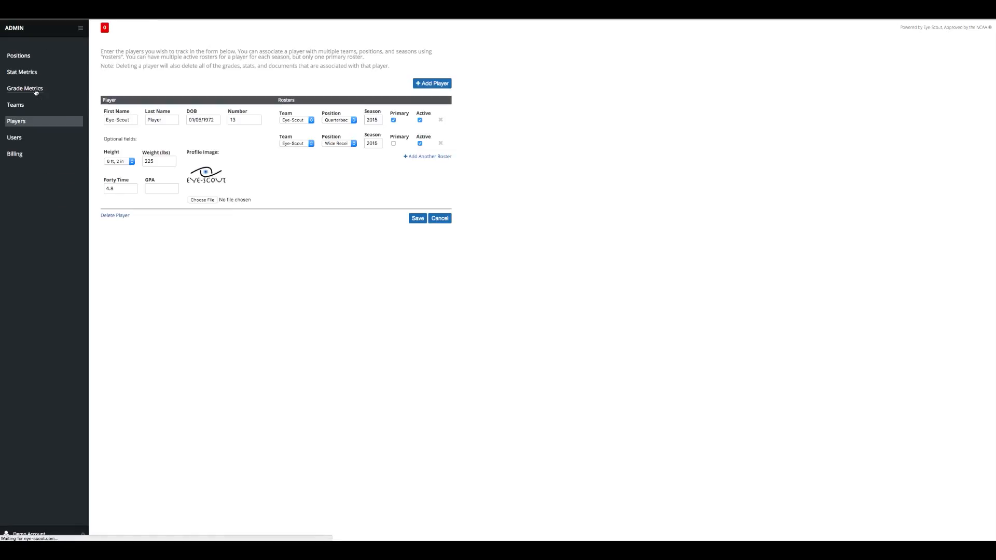
{"action": "left_click", "coordinate": [46, 101]}
{"action": "left_click", "coordinate": [46, 100]}
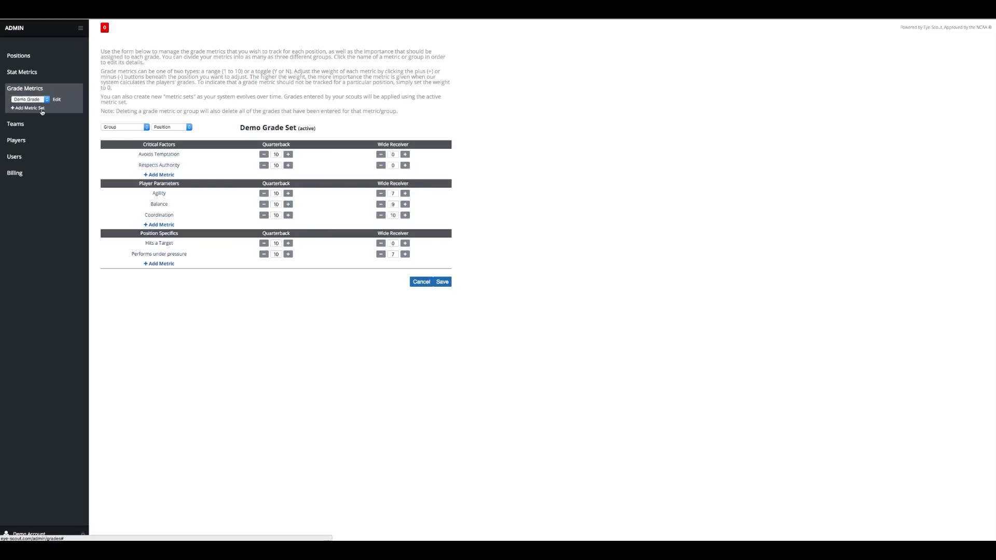
{"action": "left_click", "coordinate": [29, 108]}
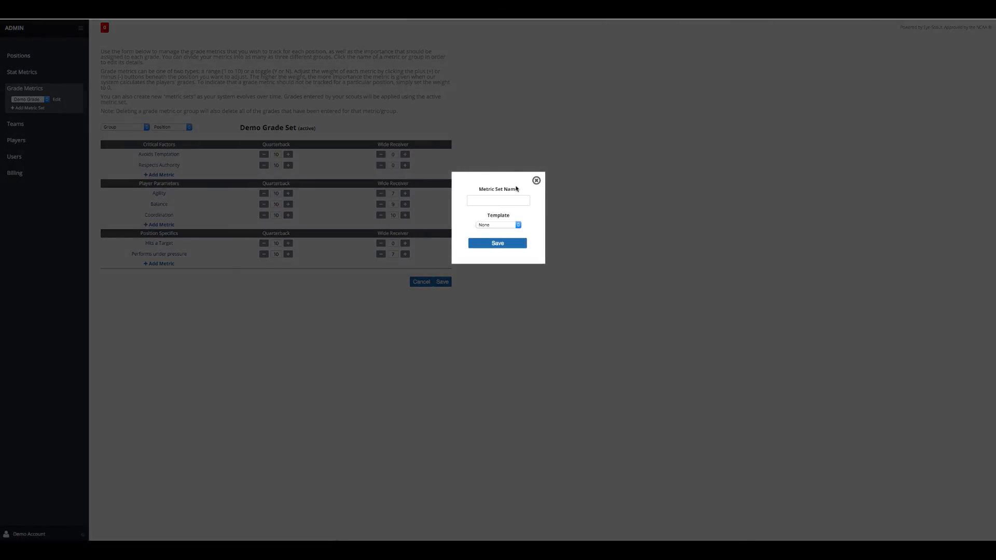
{"action": "left_click", "coordinate": [536, 180]}
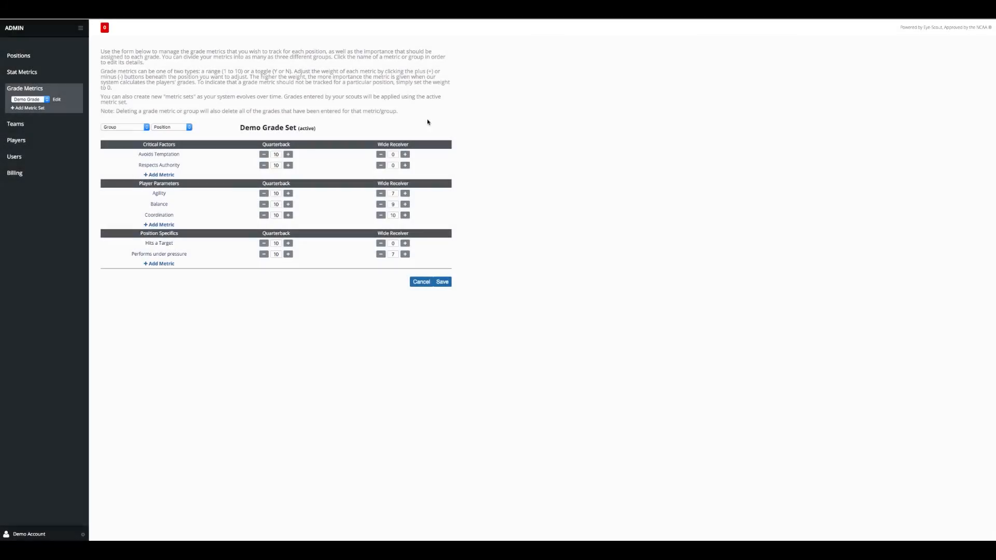